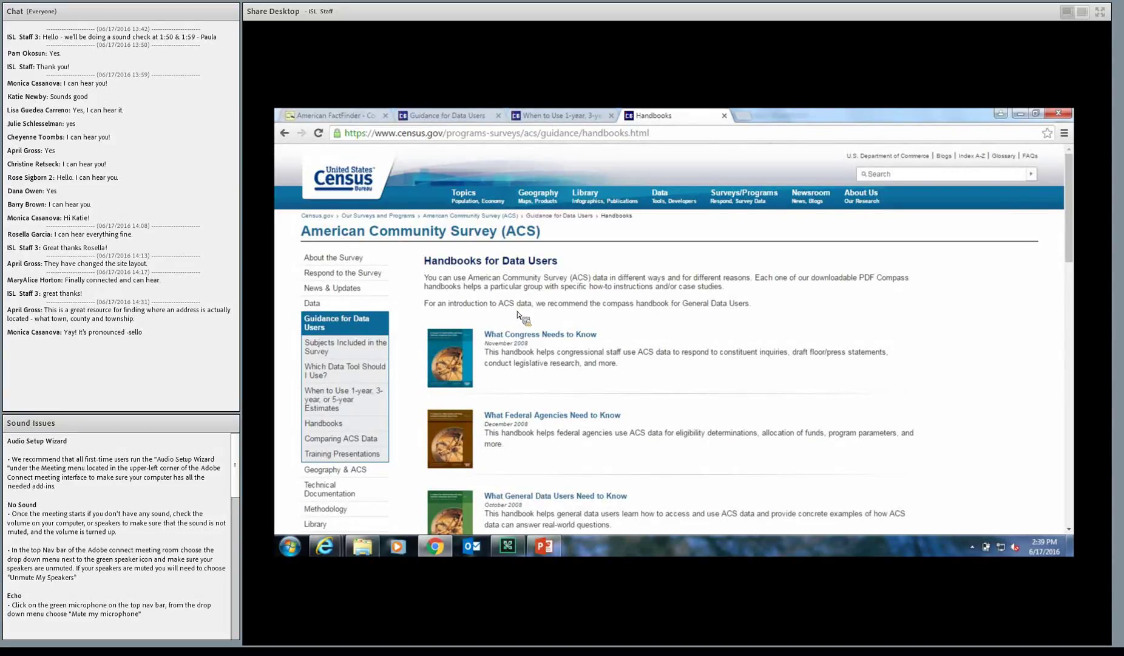
Return to the American FactFinder main page and open Advanced Search with all available data.
{"action": "left_click", "coordinate": [331, 117]}
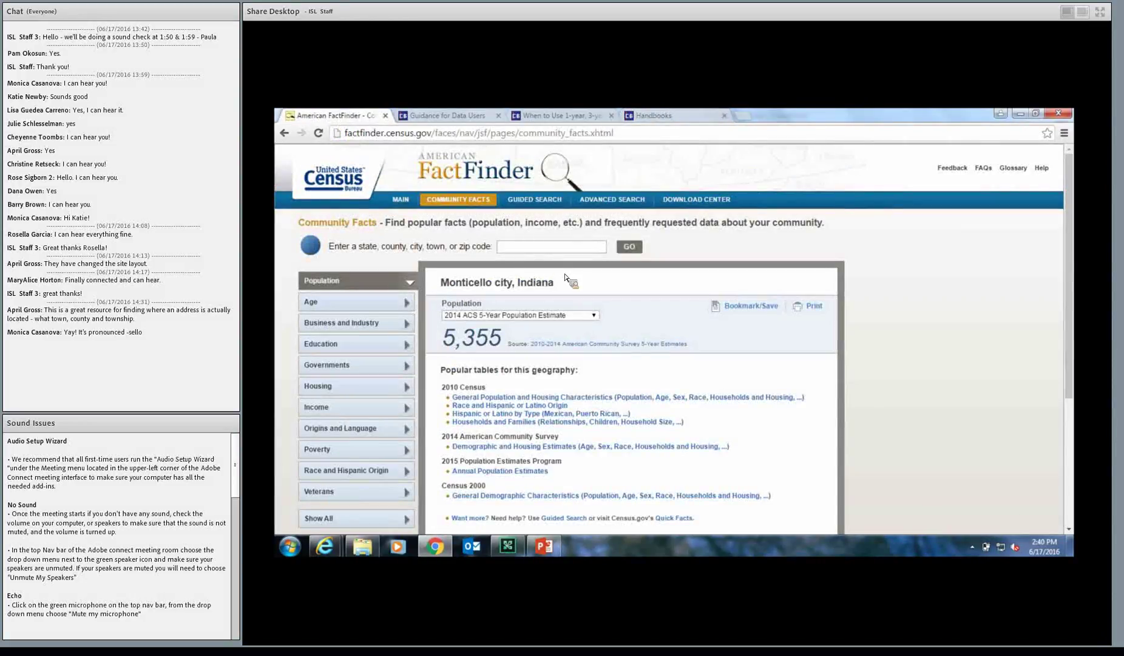
{"action": "left_click", "coordinate": [284, 132]}
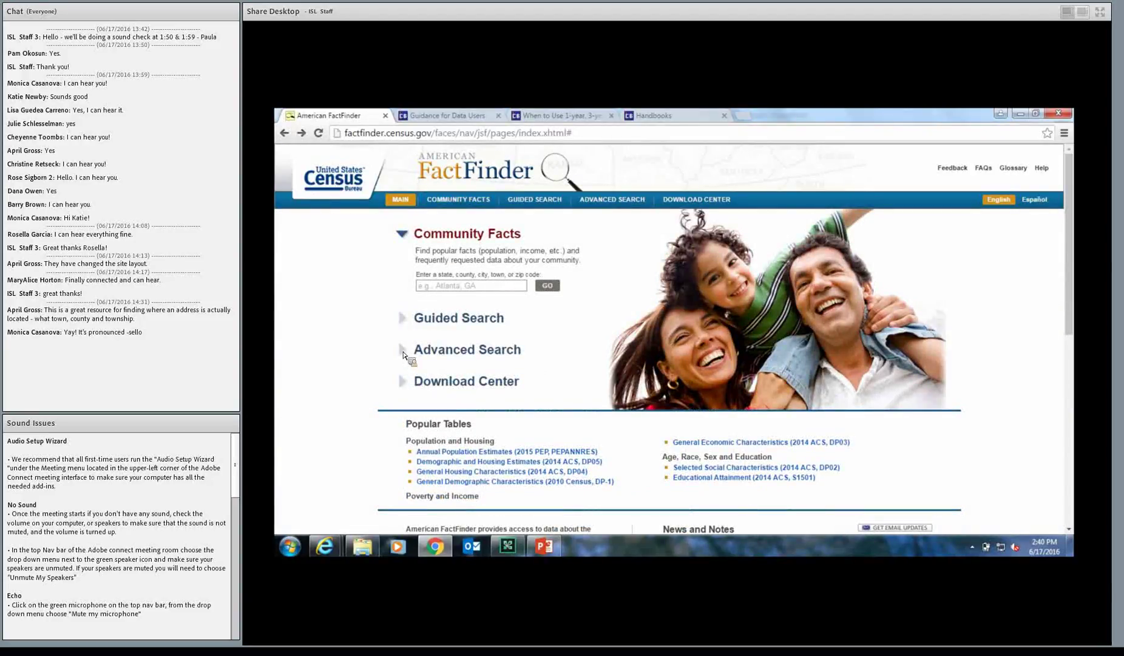
{"action": "left_click", "coordinate": [460, 354]}
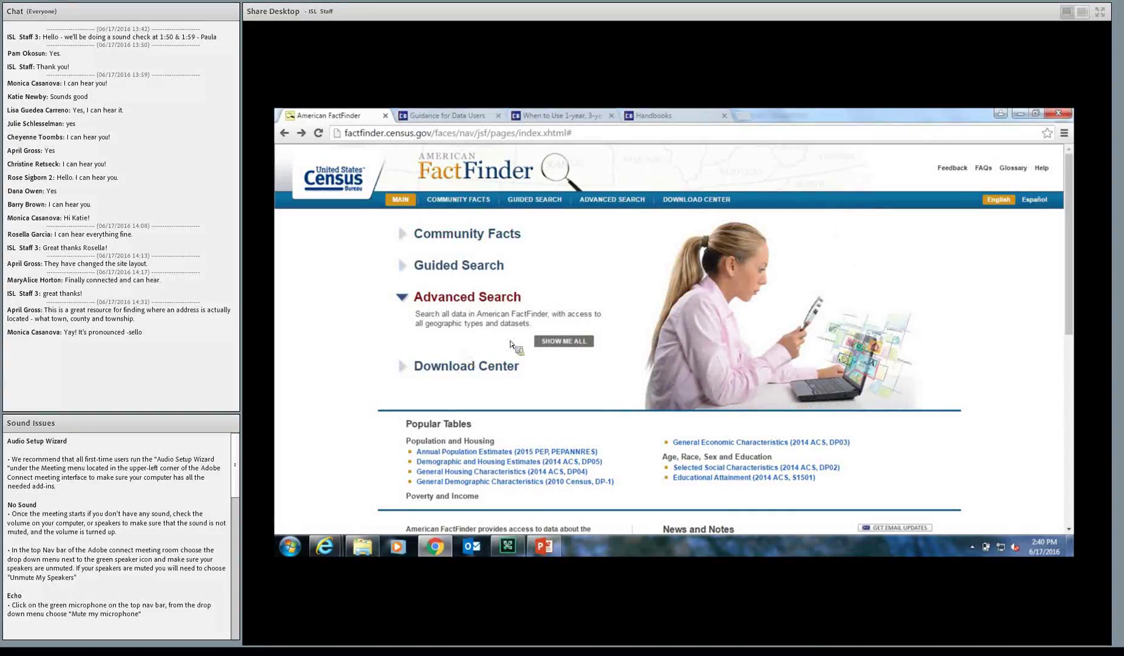
{"action": "left_click", "coordinate": [572, 343]}
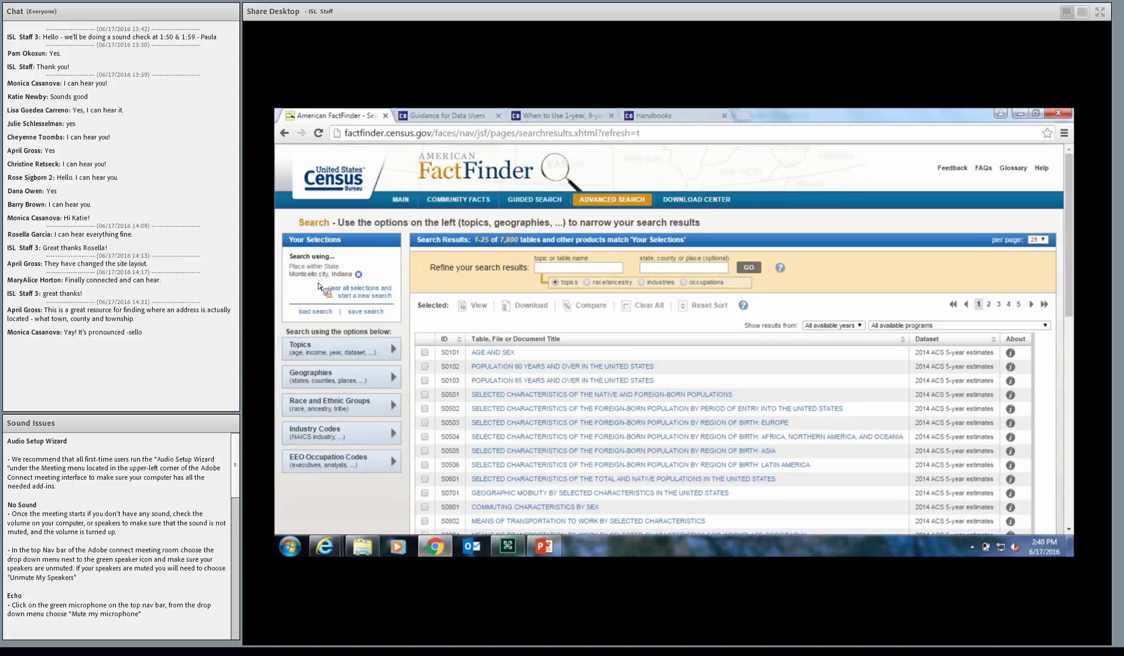
Add the People > Basic Count/Estimate > Population Total topic to the Monticello city, Indiana search selections.
{"action": "left_click", "coordinate": [302, 356]}
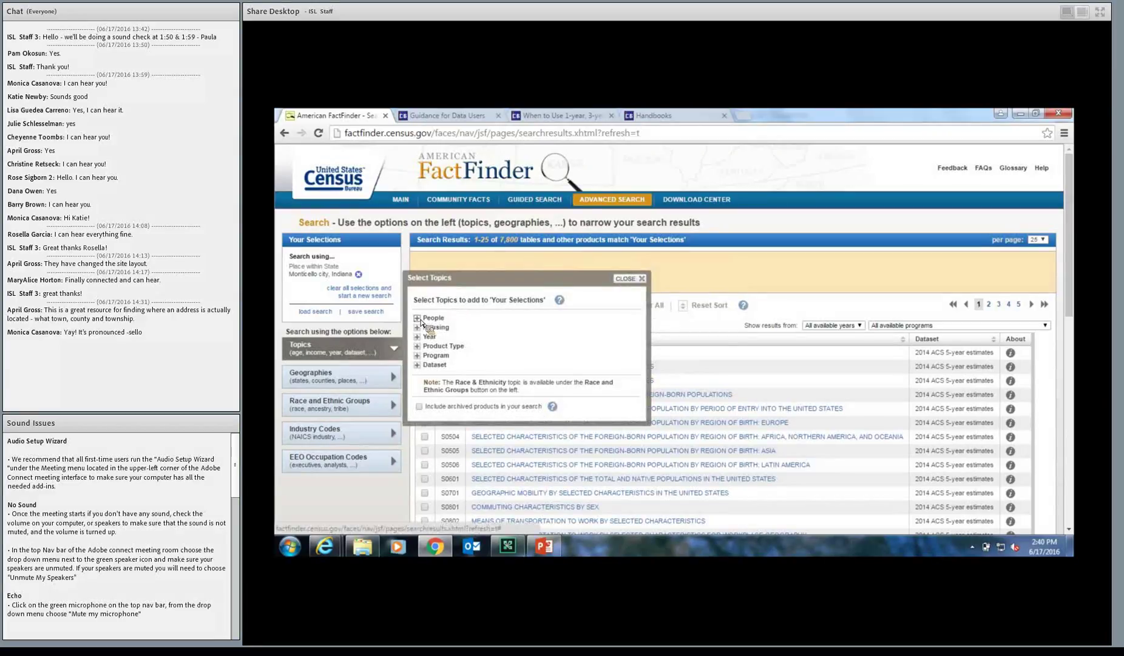
{"action": "left_click", "coordinate": [418, 318]}
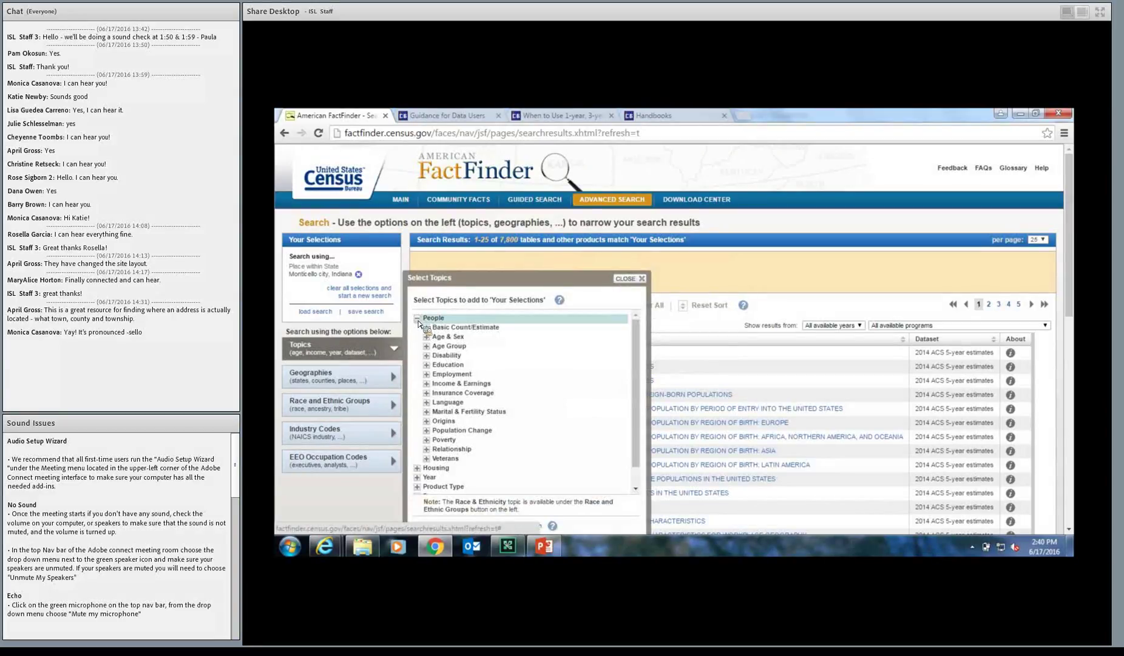
{"action": "left_click", "coordinate": [427, 329]}
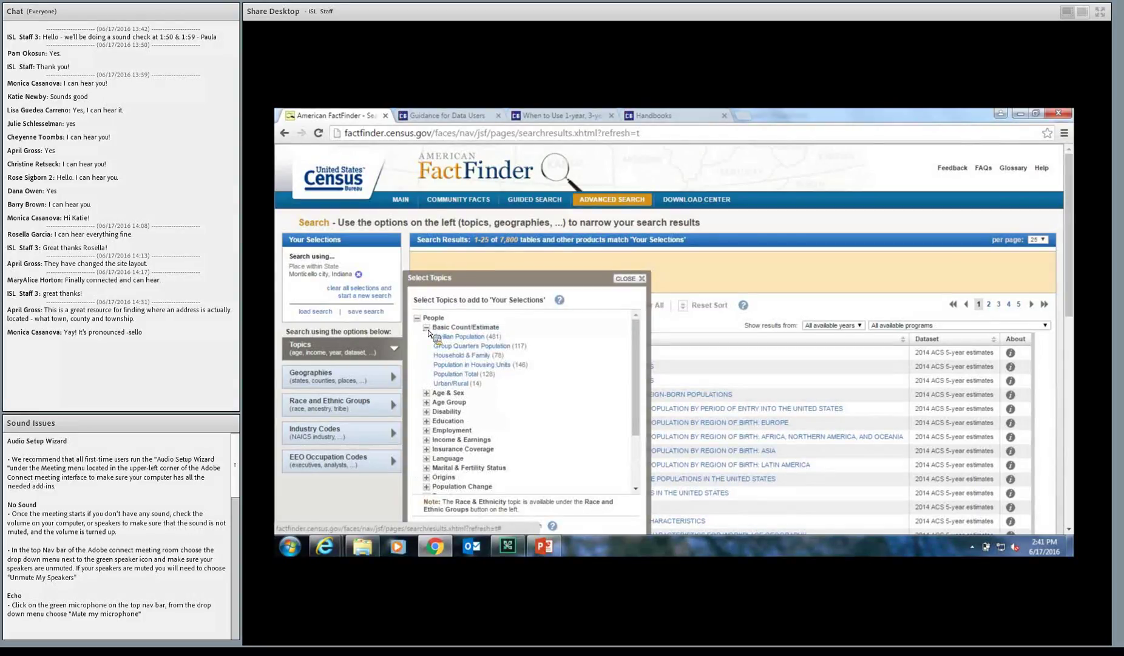
{"action": "left_click", "coordinate": [447, 375]}
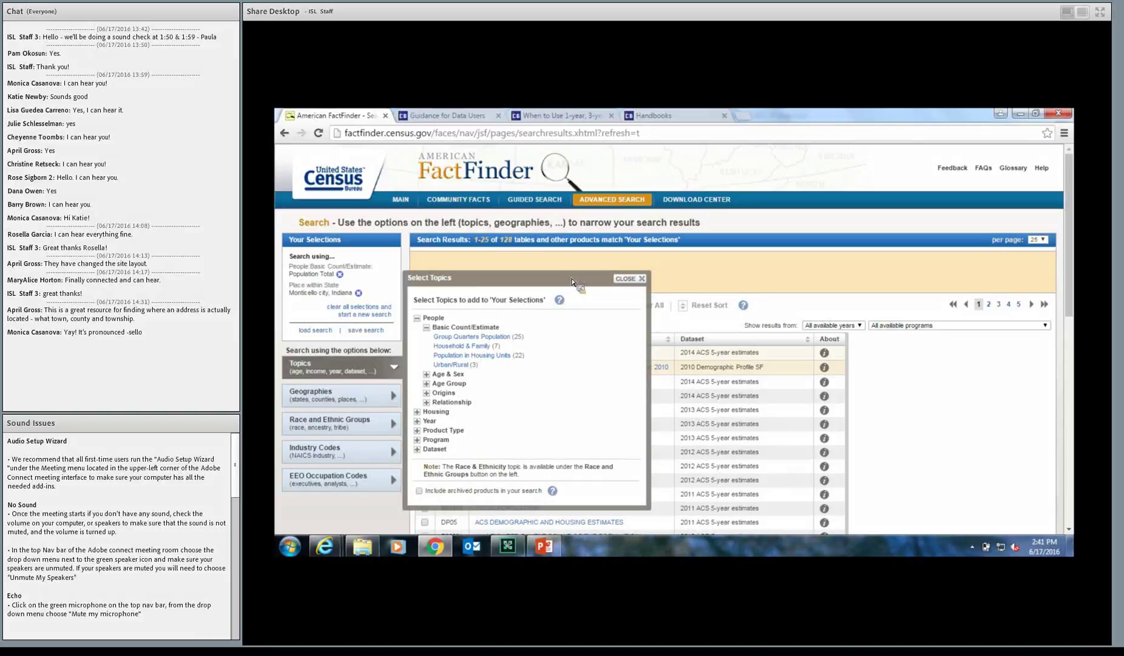
{"action": "left_click", "coordinate": [630, 279]}
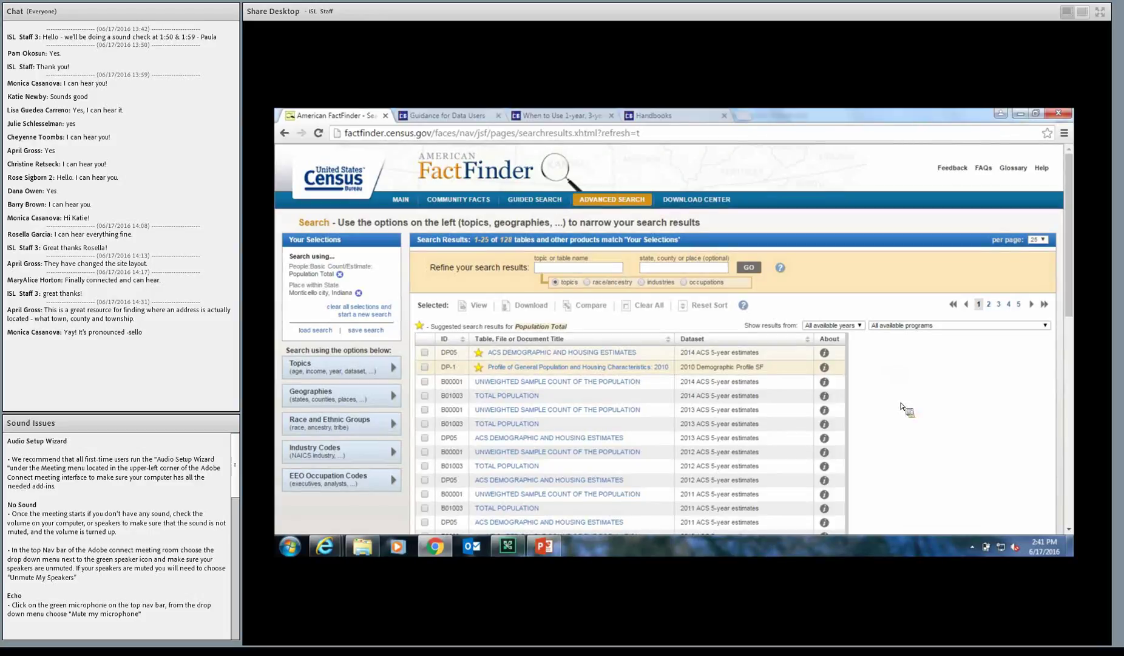
Look over the matching tables and open the 2014 ACS 5-year Demographic and Housing Estimates table (DP05).
{"action": "scroll", "coordinate": [911, 407], "scroll_direction": "down", "scroll_amount": 1}
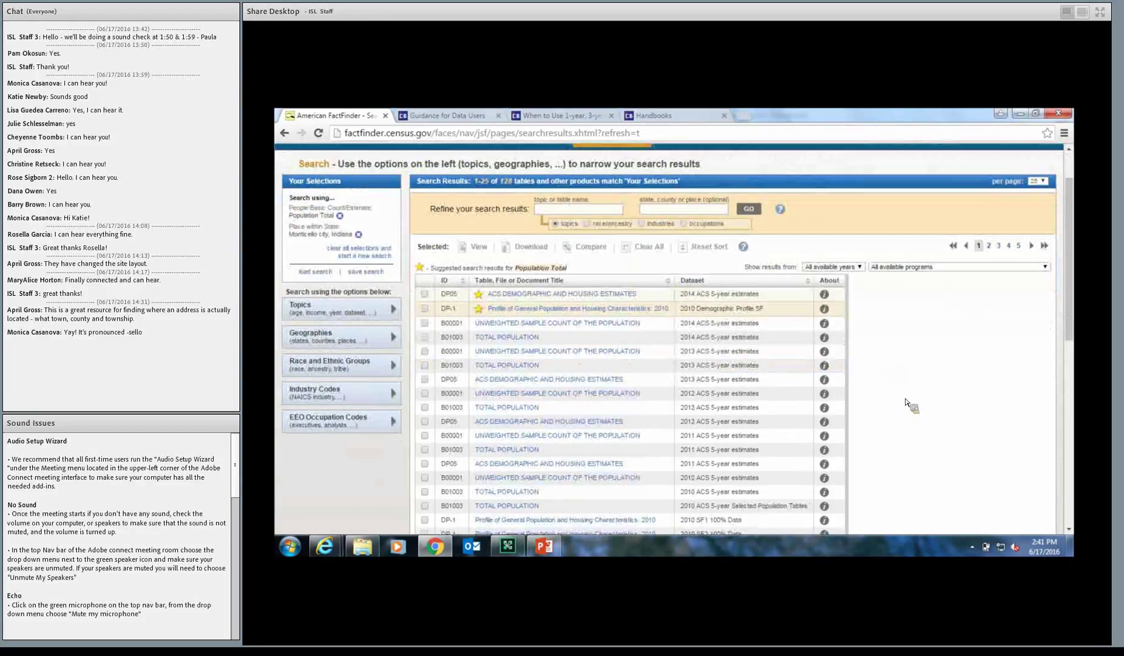
{"action": "scroll", "coordinate": [764, 351], "scroll_direction": "down", "scroll_amount": 1}
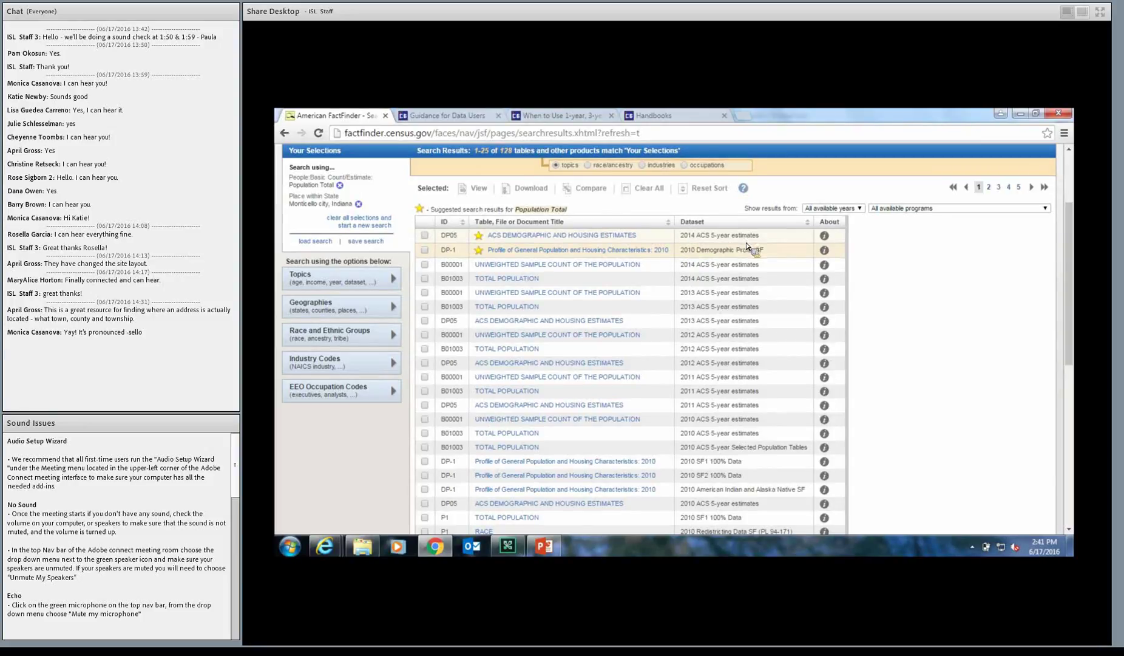
{"action": "scroll", "coordinate": [794, 350], "scroll_direction": "up", "scroll_amount": 2}
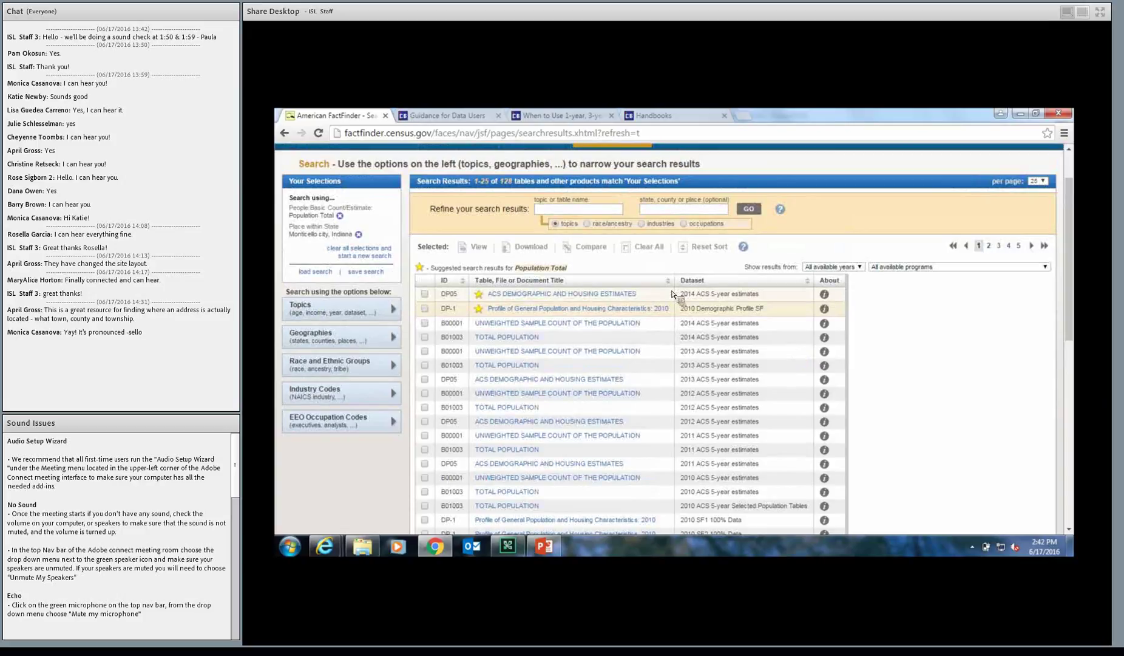
{"action": "left_click", "coordinate": [562, 295]}
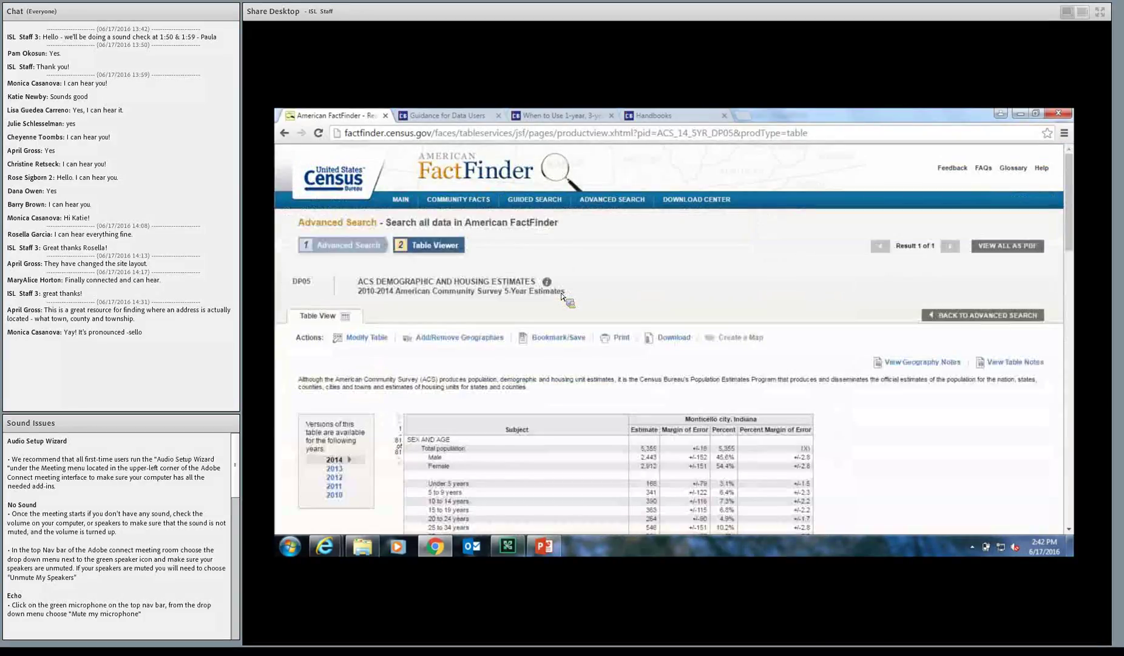
Examine the sex and age, race, and Hispanic or Latino sections of the Monticello table, including estimates and margins of error.
{"action": "scroll", "coordinate": [589, 388], "scroll_direction": "down", "scroll_amount": 3}
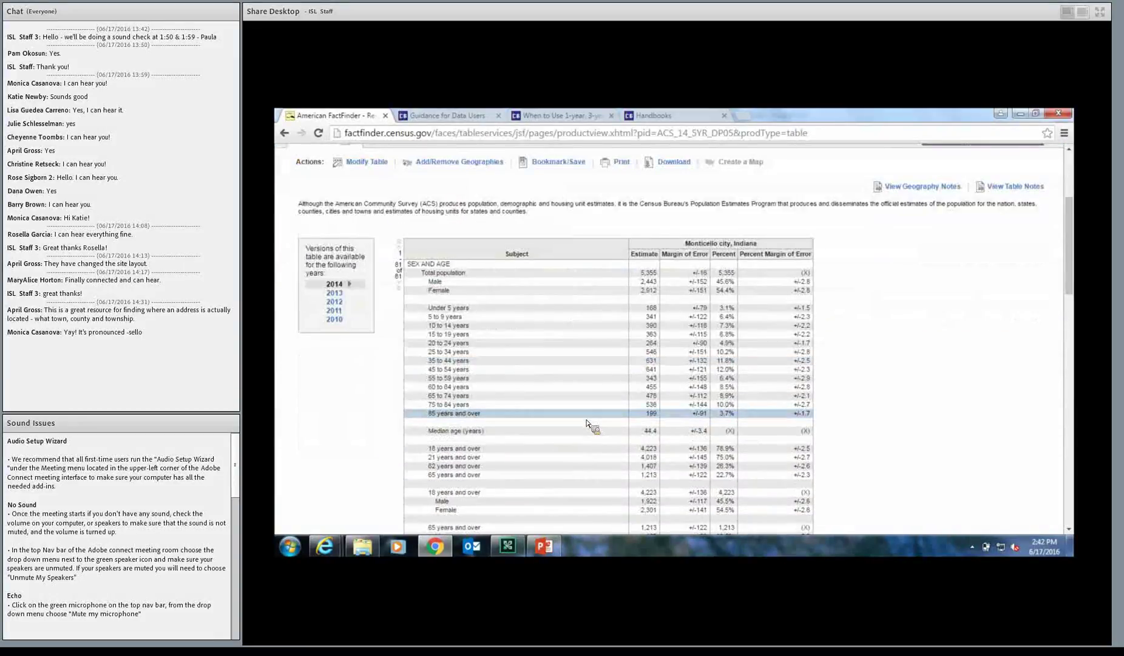
{"action": "scroll", "coordinate": [588, 423], "scroll_direction": "down", "scroll_amount": 3}
{"action": "scroll", "coordinate": [587, 423], "scroll_direction": "up", "scroll_amount": 4}
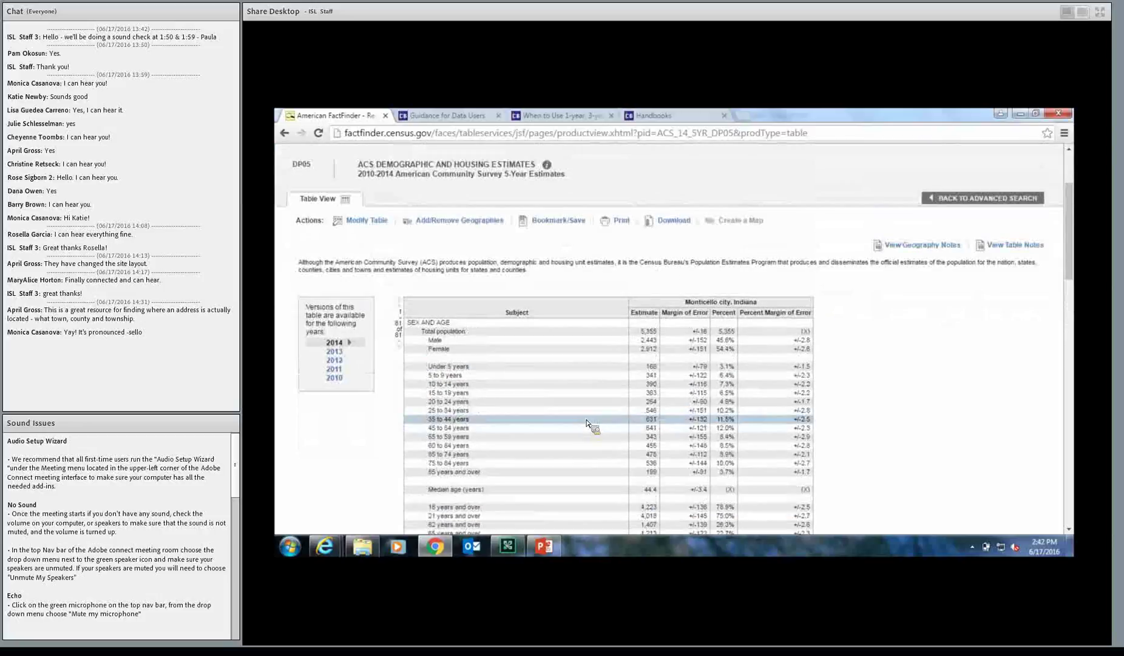
{"action": "scroll", "coordinate": [589, 425], "scroll_direction": "down", "scroll_amount": 1}
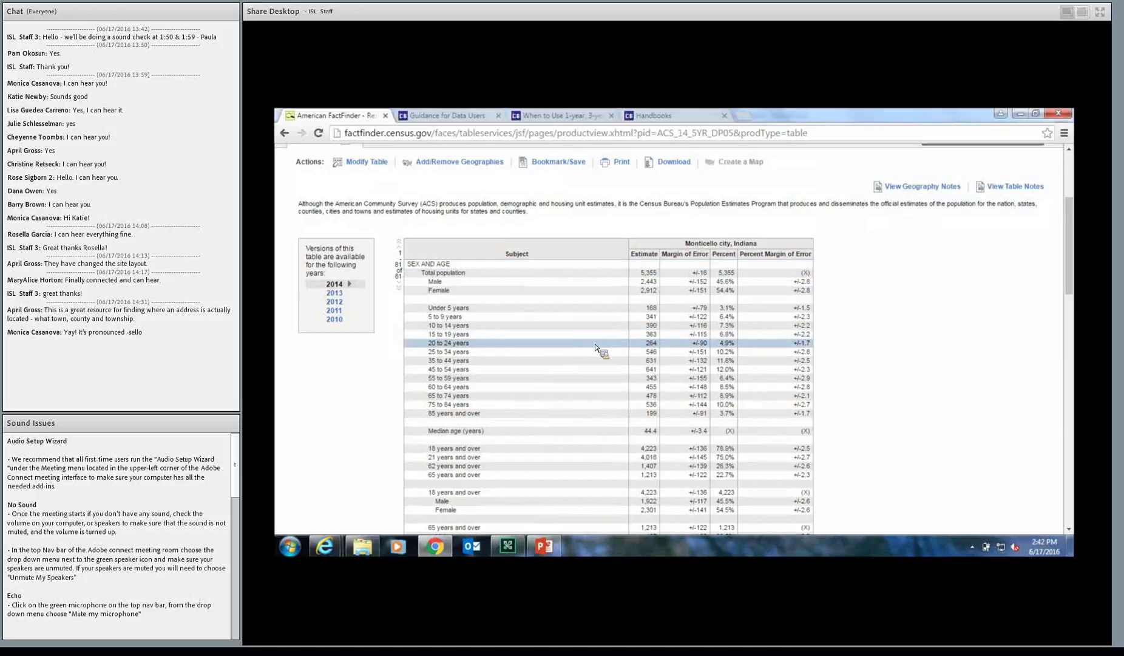
{"action": "scroll", "coordinate": [596, 345], "scroll_direction": "down", "scroll_amount": 3}
{"action": "scroll", "coordinate": [596, 347], "scroll_direction": "down", "scroll_amount": 2}
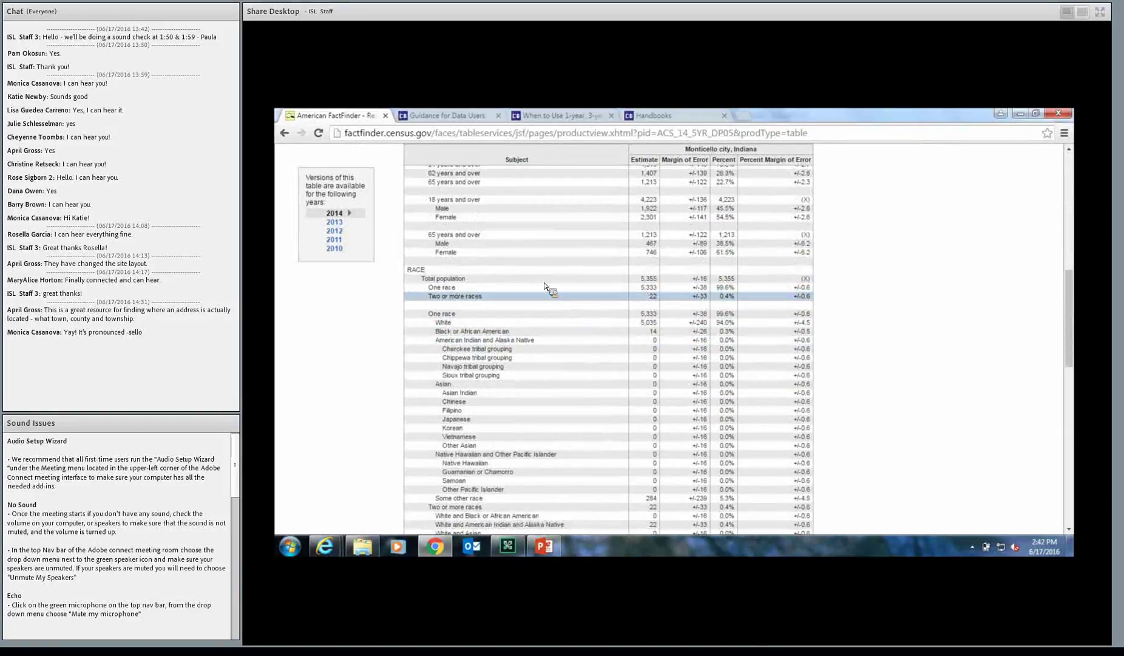
{"action": "scroll", "coordinate": [562, 301], "scroll_direction": "down", "scroll_amount": 4}
{"action": "scroll", "coordinate": [611, 334], "scroll_direction": "down", "scroll_amount": 2}
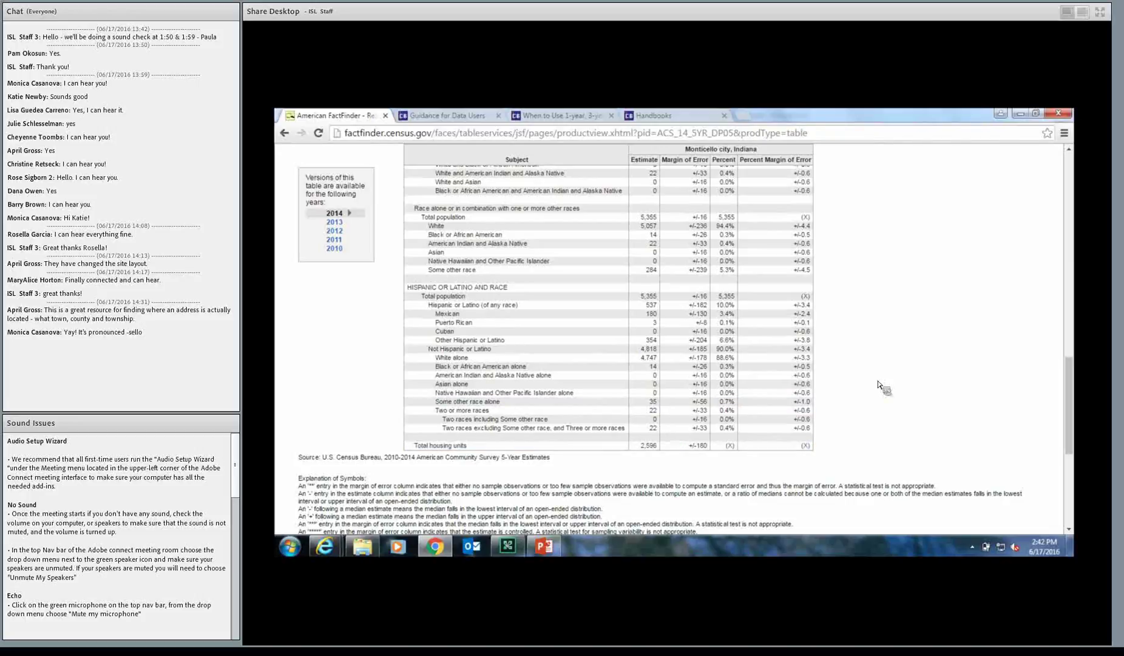
{"action": "scroll", "coordinate": [887, 381], "scroll_direction": "up", "scroll_amount": 6}
{"action": "scroll", "coordinate": [886, 382], "scroll_direction": "up", "scroll_amount": 8}
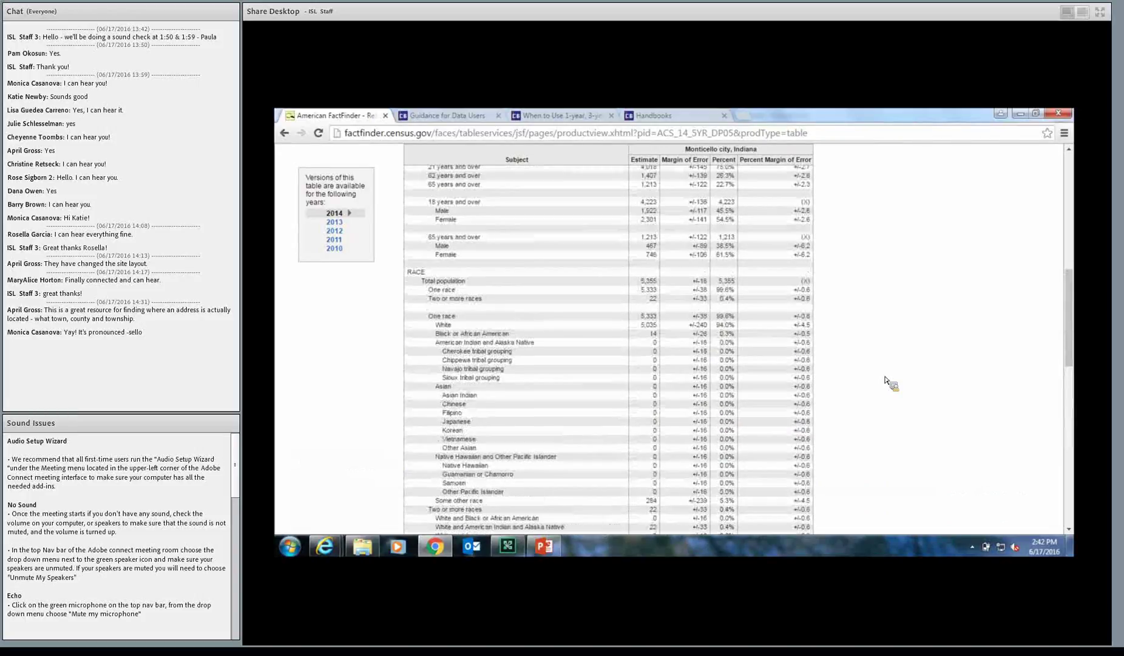
{"action": "scroll", "coordinate": [888, 382], "scroll_direction": "down", "scroll_amount": 3}
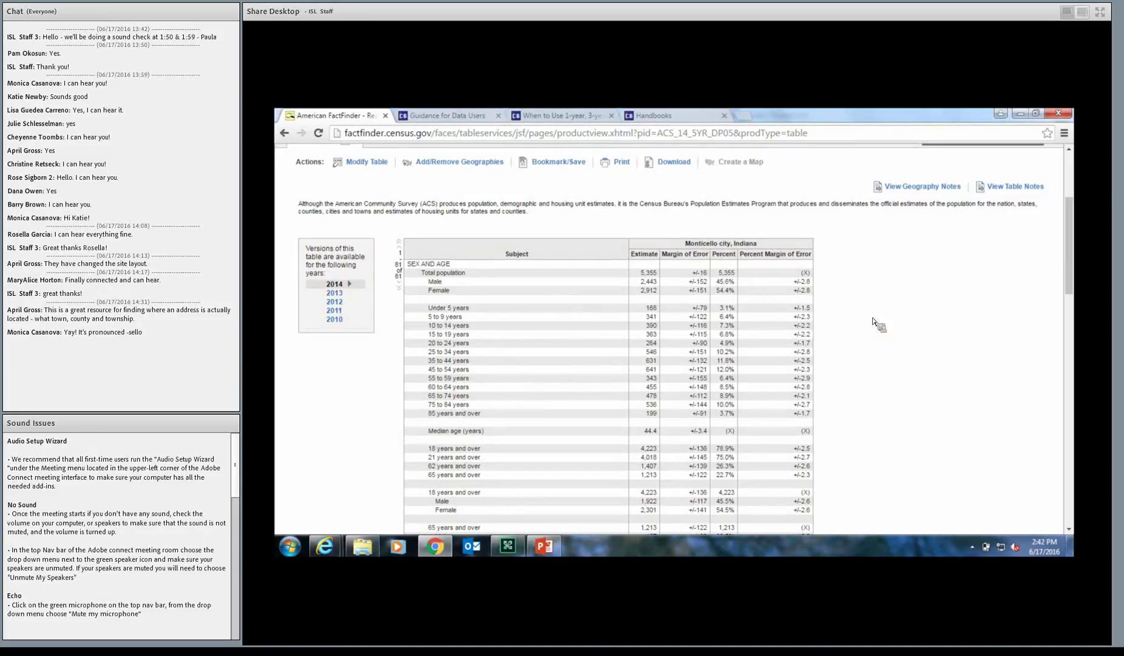
{"action": "scroll", "coordinate": [893, 328], "scroll_direction": "up", "scroll_amount": 1}
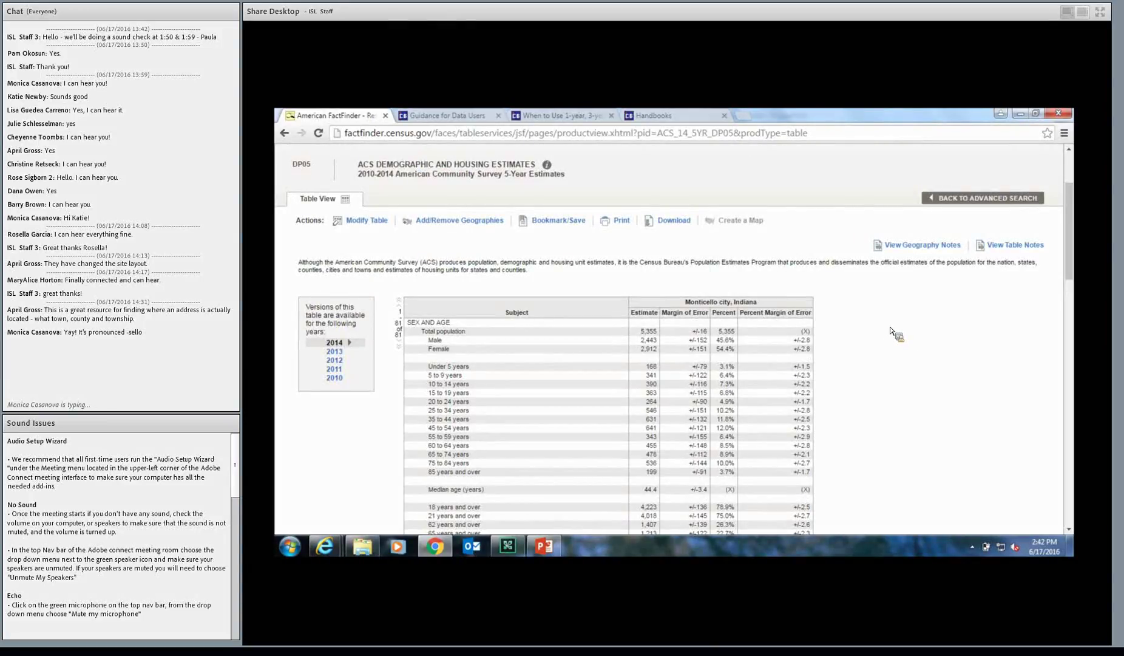
{"action": "scroll", "coordinate": [897, 335], "scroll_direction": "up", "scroll_amount": 2}
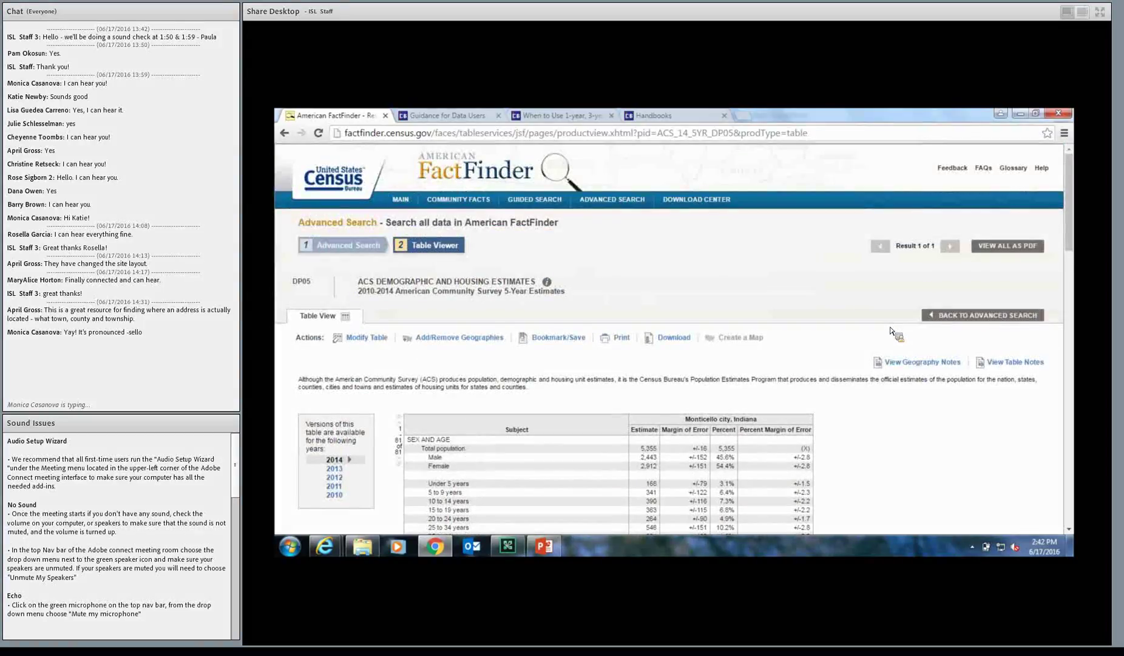
{"action": "scroll", "coordinate": [897, 336], "scroll_direction": "down", "scroll_amount": 3}
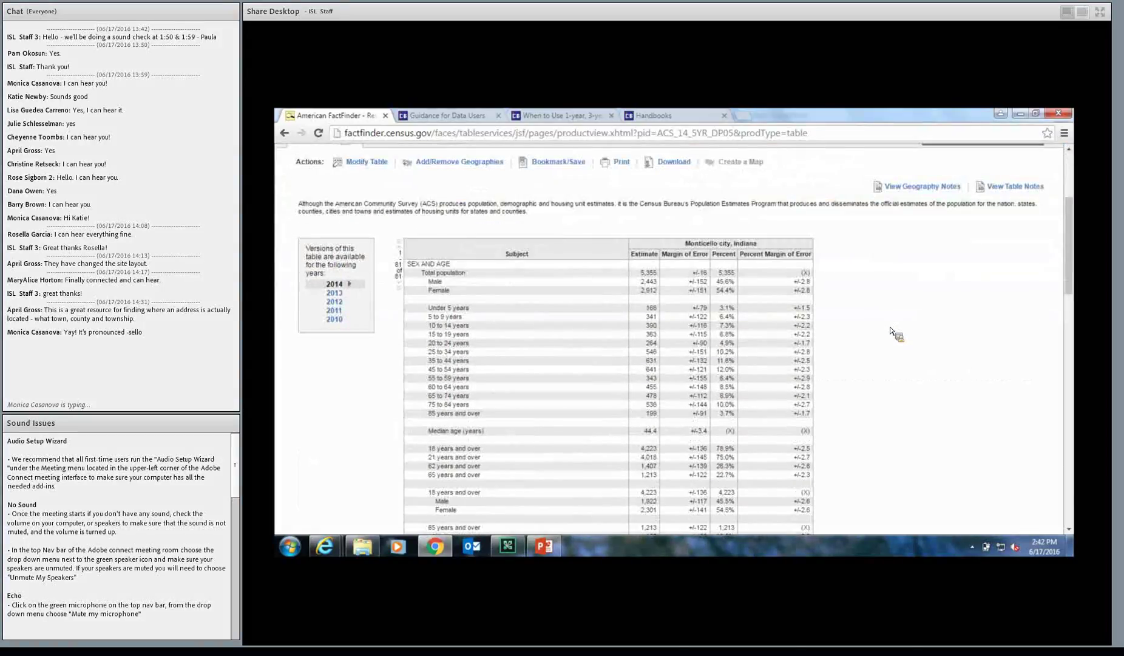
{"action": "scroll", "coordinate": [896, 335], "scroll_direction": "up", "scroll_amount": 2}
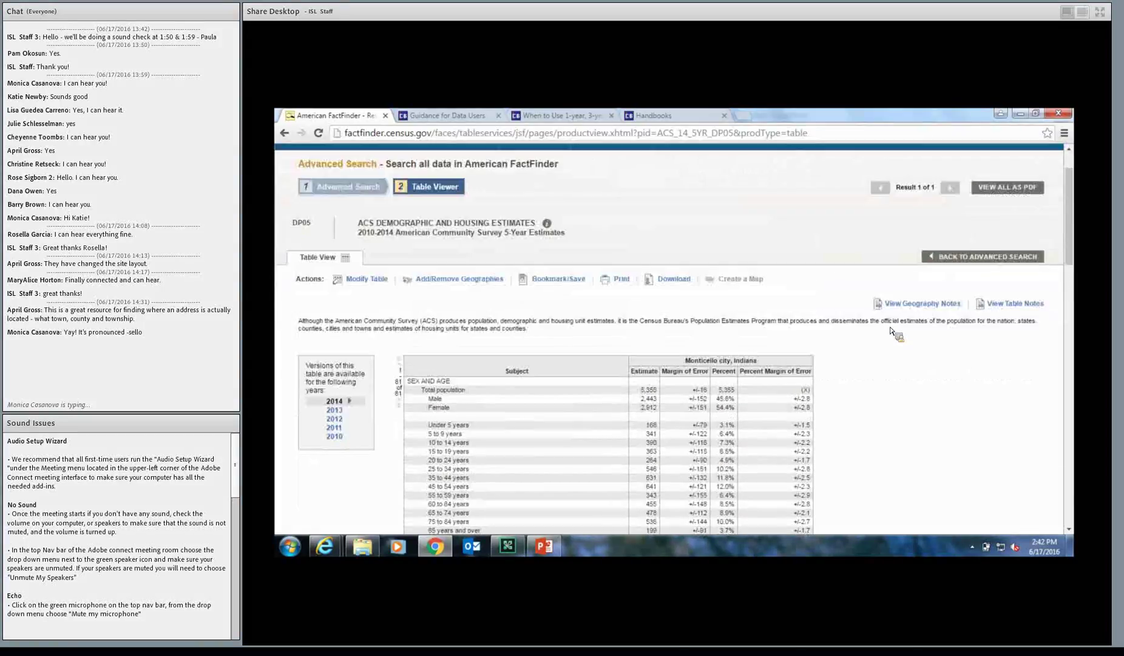
{"action": "scroll", "coordinate": [891, 331], "scroll_direction": "up", "scroll_amount": 1}
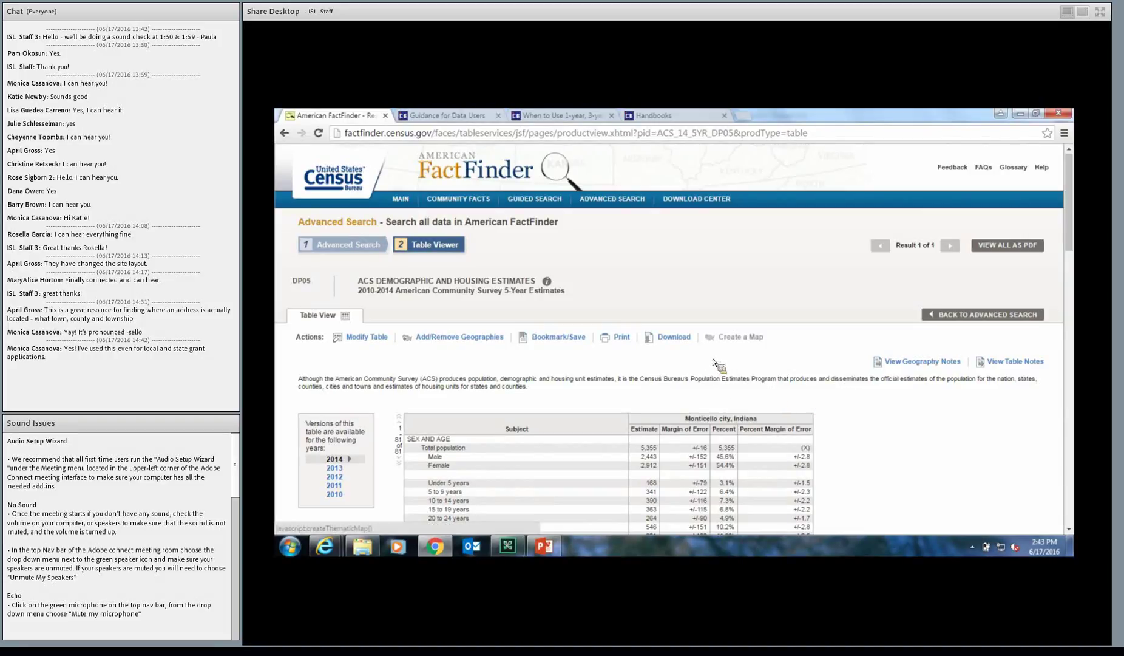
Show the table modification tools for the 2014 table and review its row and column controls.
{"action": "scroll", "coordinate": [436, 389], "scroll_direction": "down", "scroll_amount": 3}
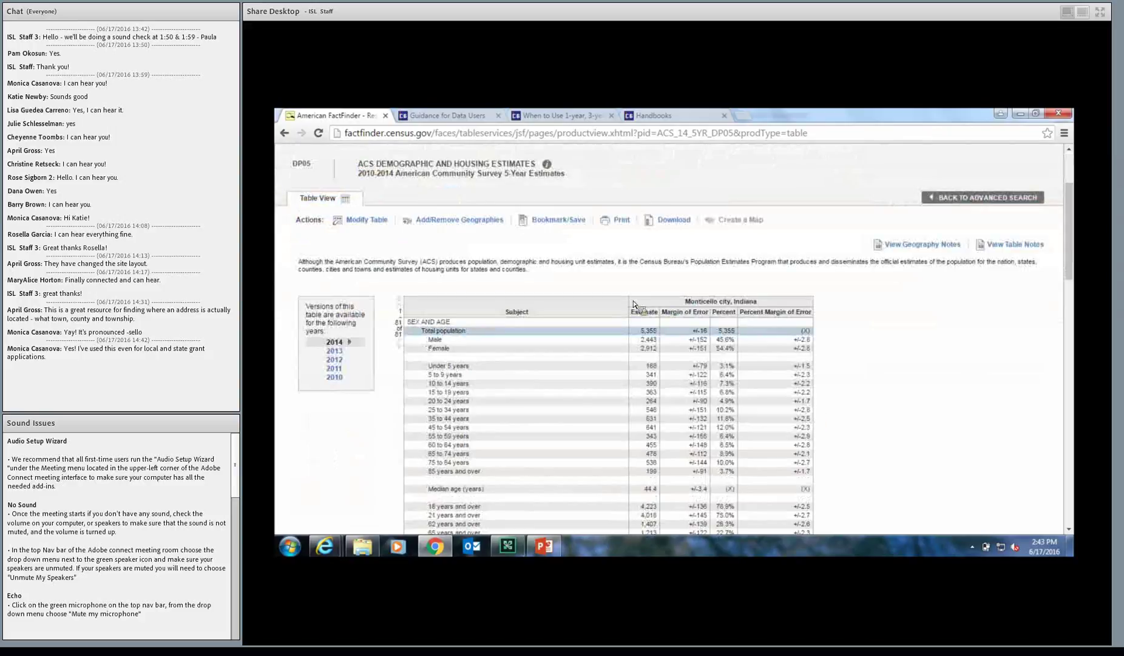
{"action": "left_click", "coordinate": [351, 223]}
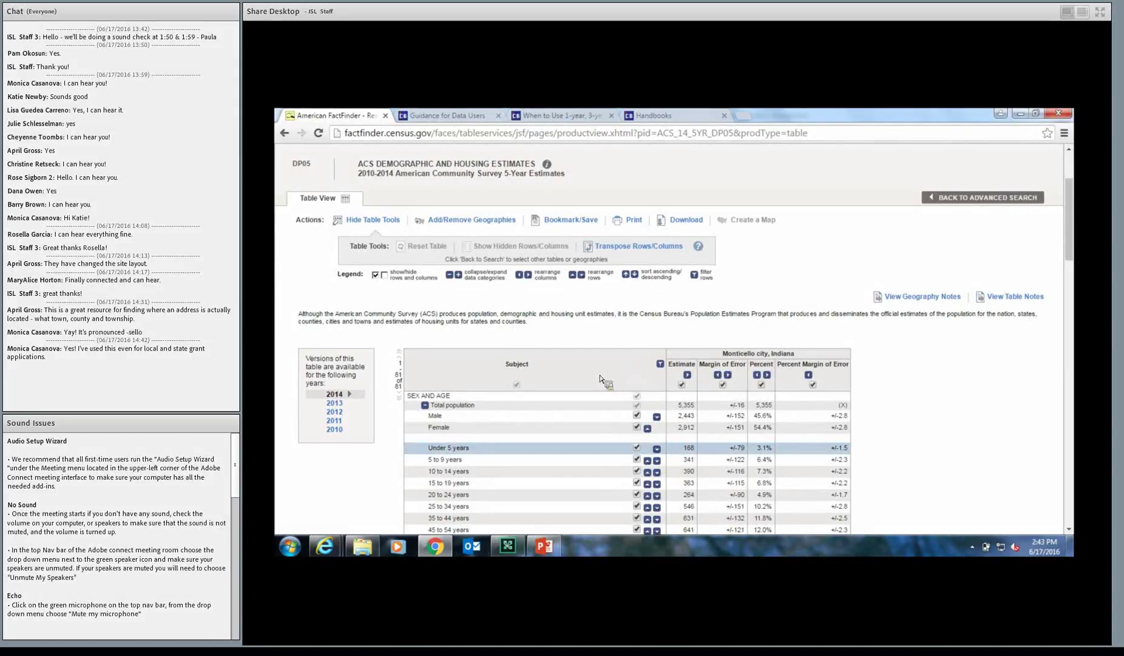
{"action": "scroll", "coordinate": [926, 417], "scroll_direction": "down", "scroll_amount": 1}
{"action": "scroll", "coordinate": [941, 431], "scroll_direction": "down", "scroll_amount": 10}
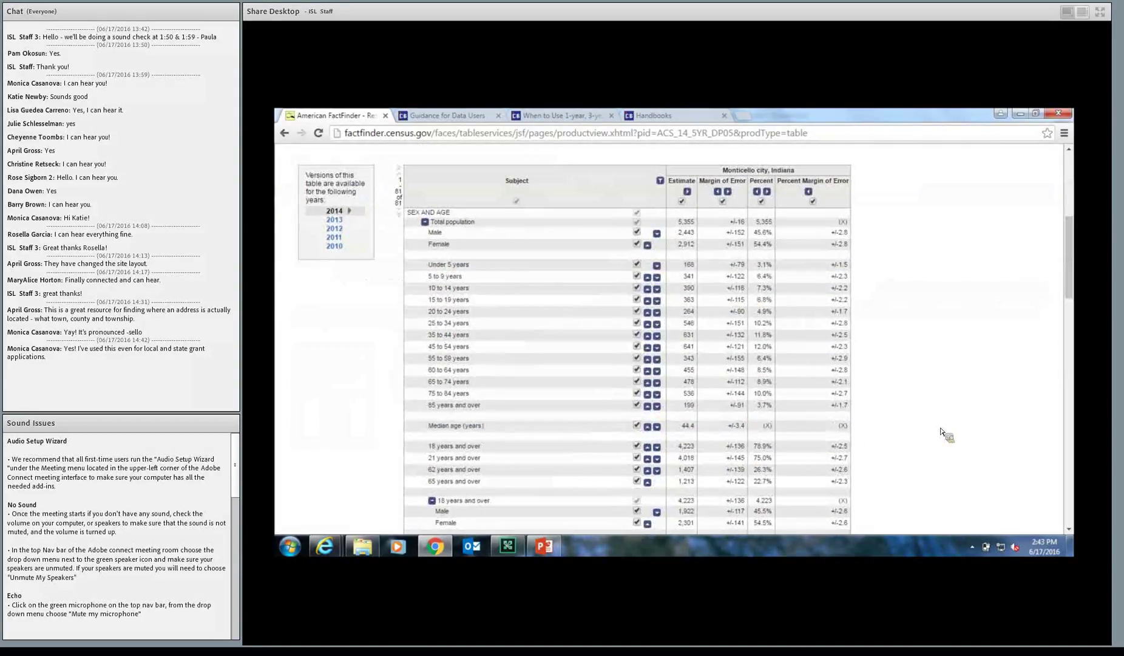
Switch the Demographic and Housing Estimates table to its 2013 version and review the available years.
{"action": "scroll", "coordinate": [941, 431], "scroll_direction": "up", "scroll_amount": 9}
{"action": "scroll", "coordinate": [938, 429], "scroll_direction": "up", "scroll_amount": 2}
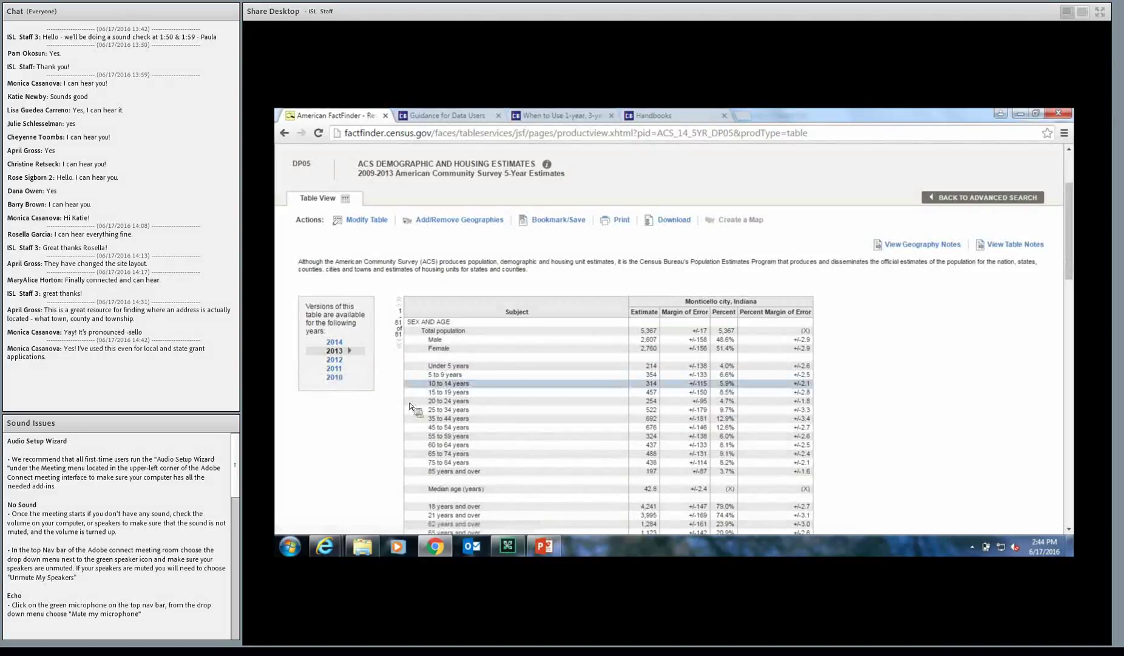
{"action": "scroll", "coordinate": [368, 433], "scroll_direction": "down", "scroll_amount": 1}
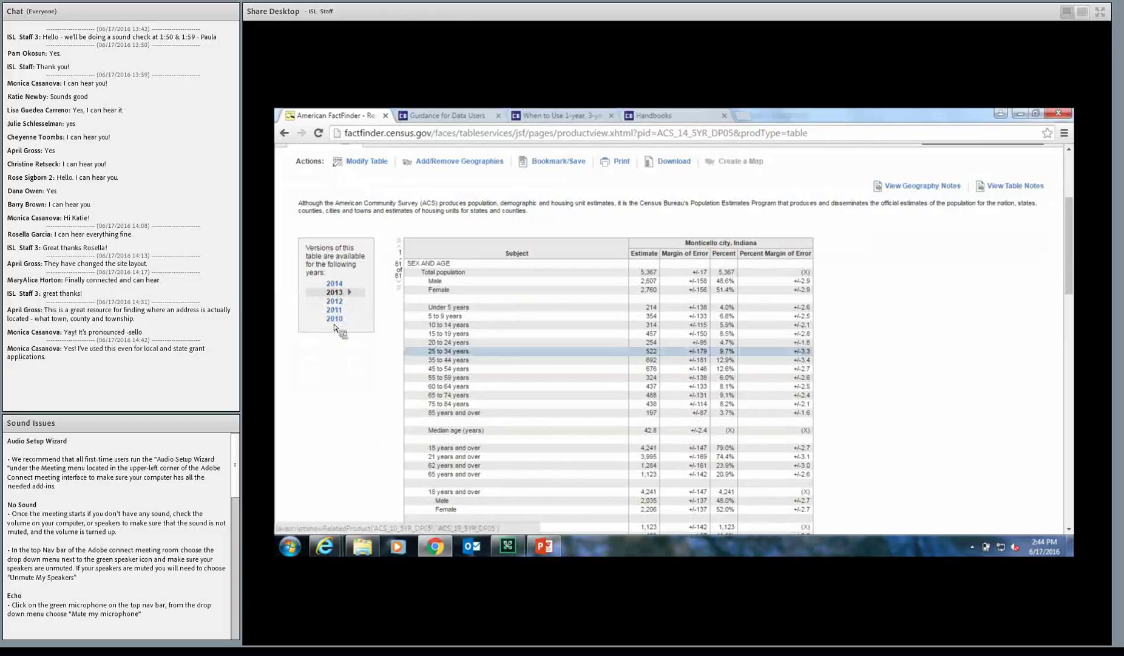
{"action": "scroll", "coordinate": [425, 355], "scroll_direction": "up", "scroll_amount": 1}
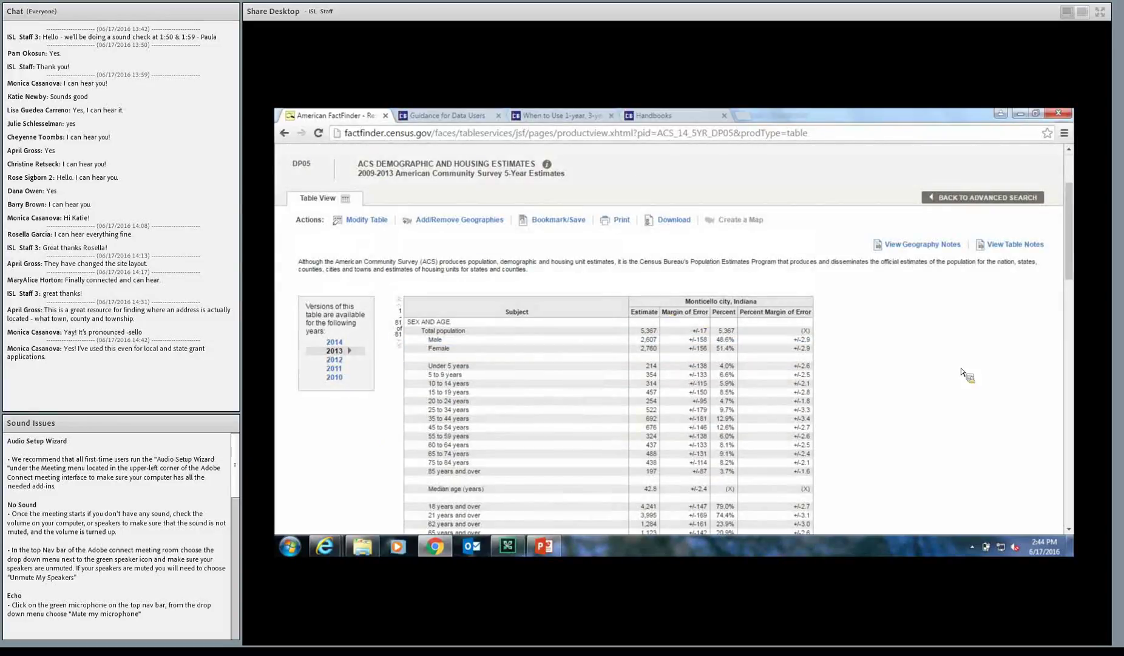
Enable the modification tools for the 2013 table and transpose its rows and columns.
{"action": "scroll", "coordinate": [964, 373], "scroll_direction": "up", "scroll_amount": 2}
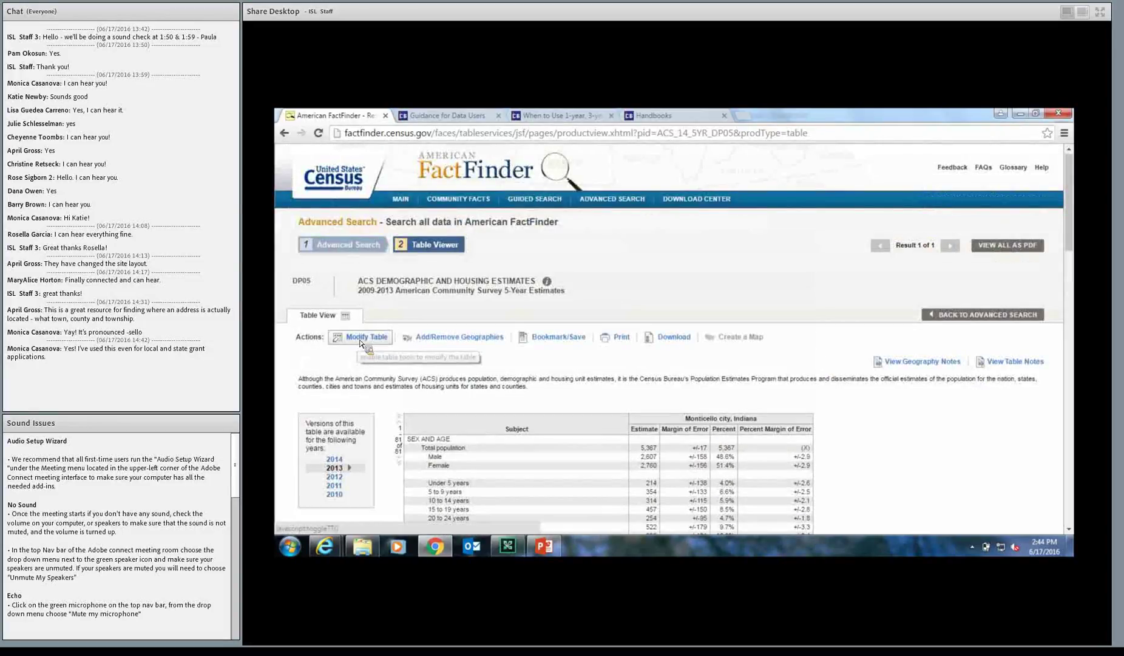
{"action": "left_click", "coordinate": [364, 337]}
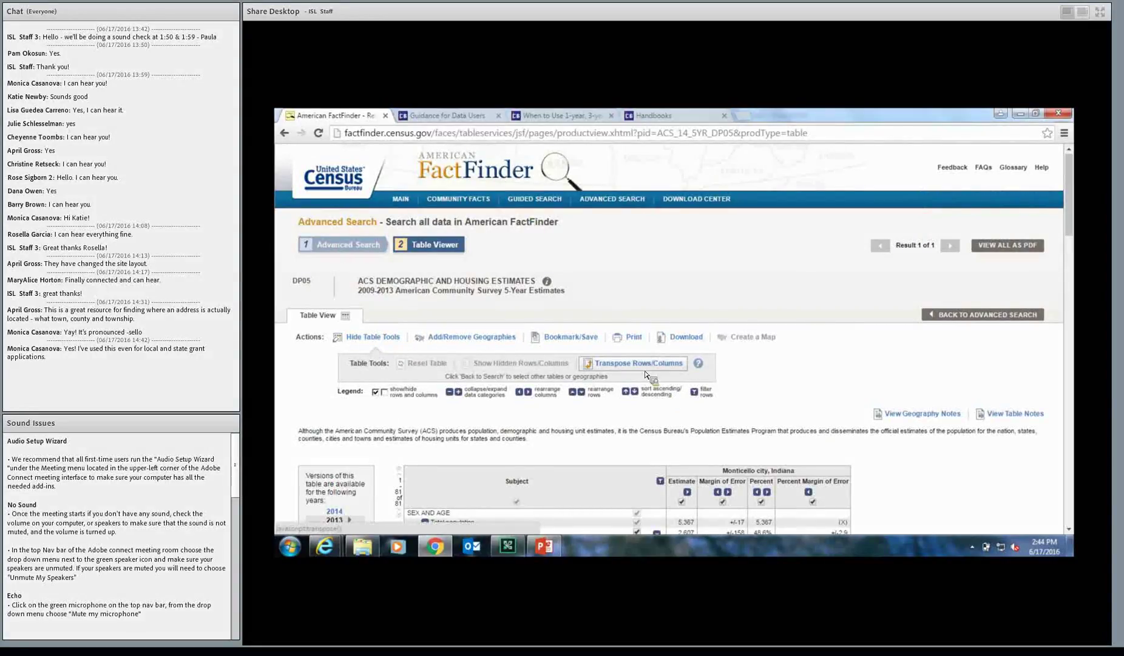
{"action": "scroll", "coordinate": [904, 452], "scroll_direction": "down", "scroll_amount": 2}
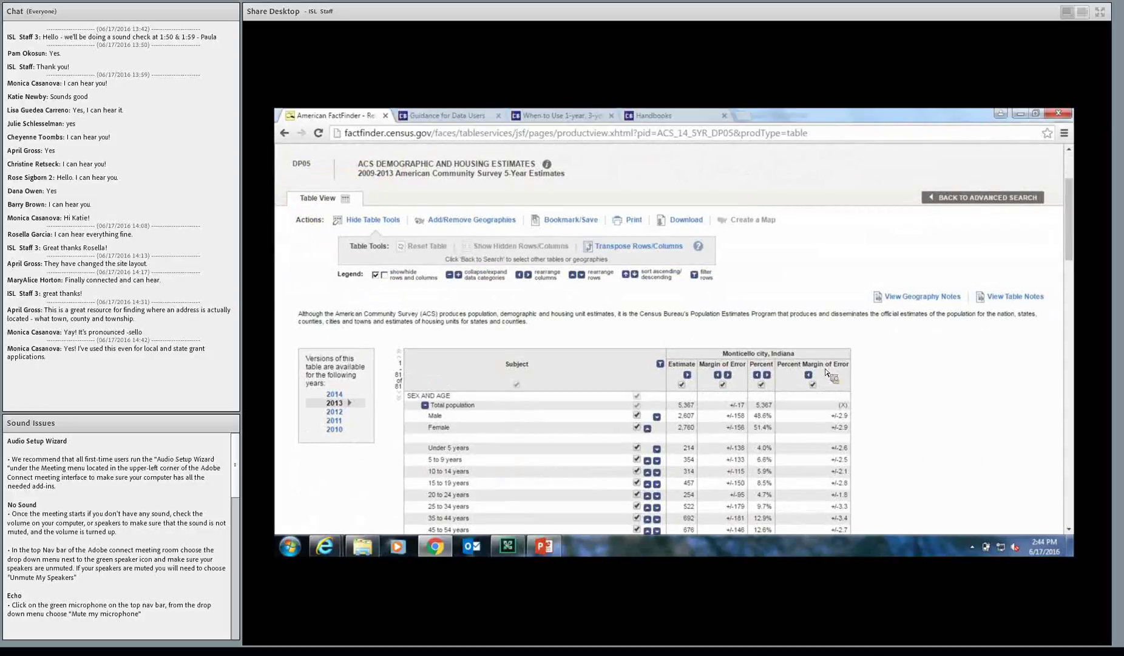
{"action": "left_click", "coordinate": [645, 247]}
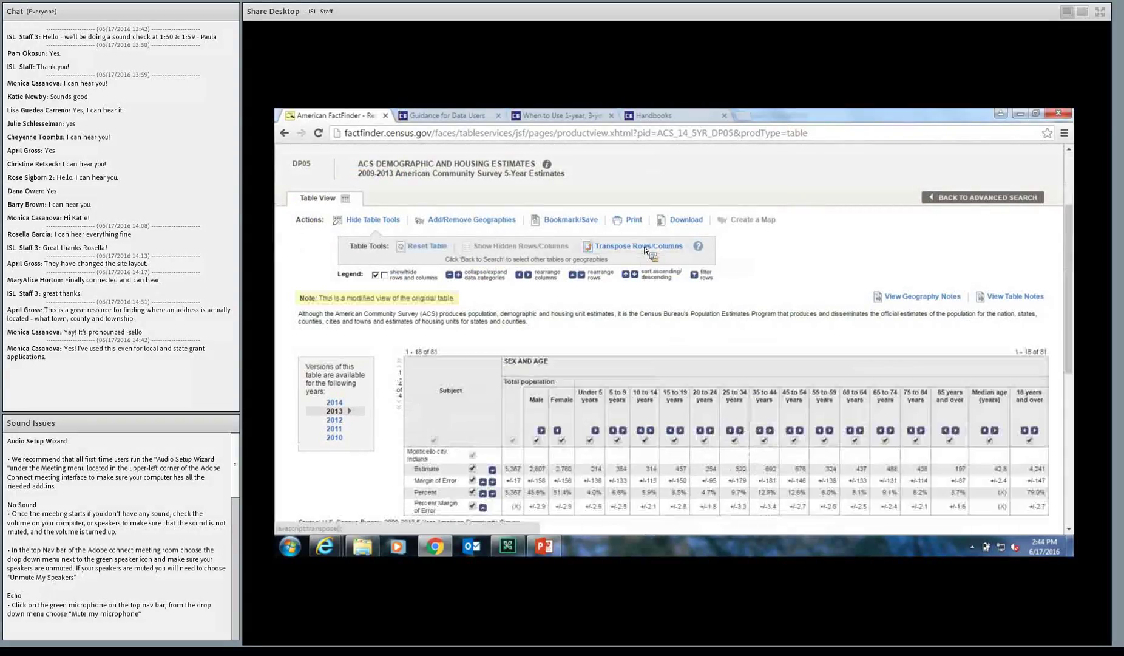
Review the transposed 2013 table and switch its rows and columns back to the original layout.
{"action": "scroll", "coordinate": [595, 408], "scroll_direction": "down", "scroll_amount": 3}
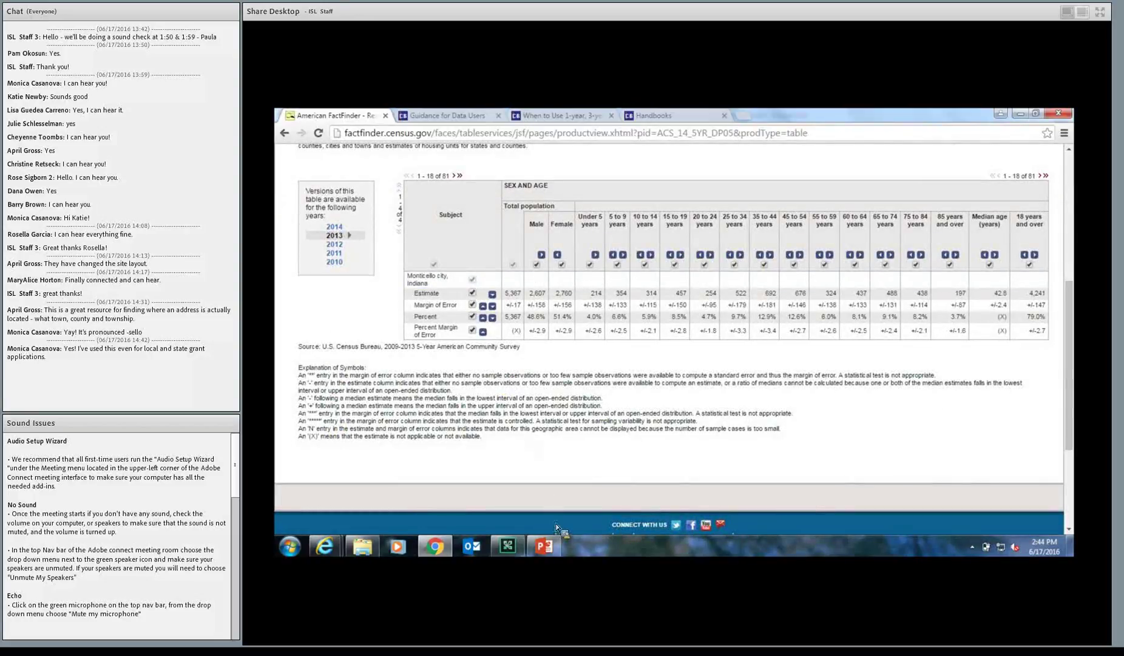
{"action": "scroll", "coordinate": [605, 452], "scroll_direction": "up", "scroll_amount": 1}
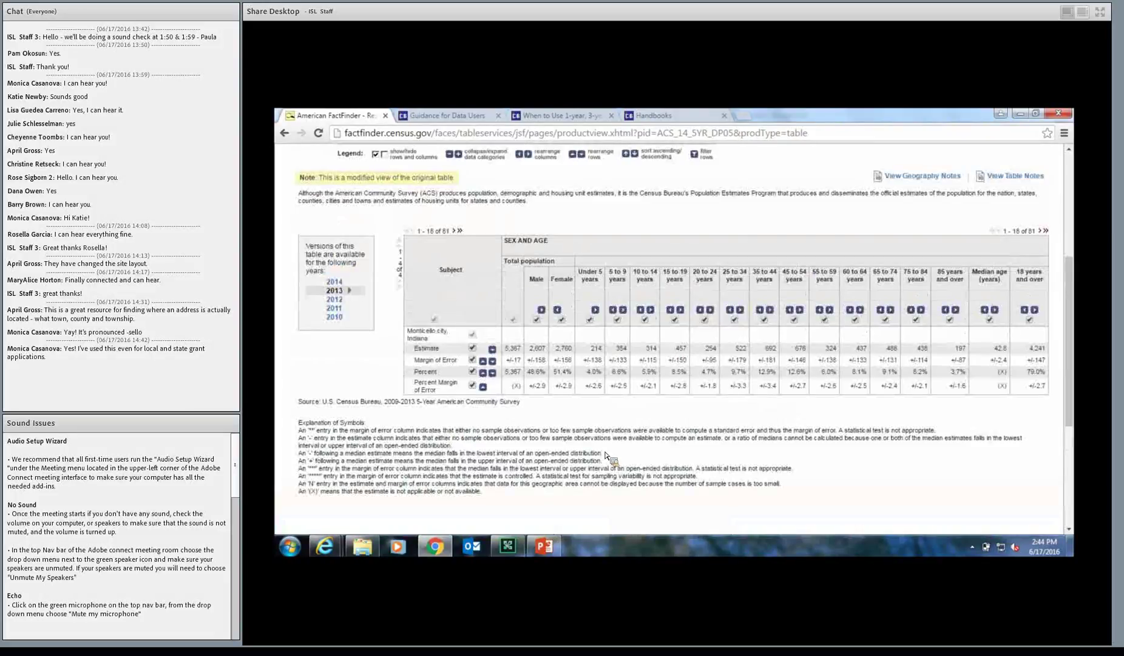
{"action": "scroll", "coordinate": [605, 452], "scroll_direction": "up", "scroll_amount": 1}
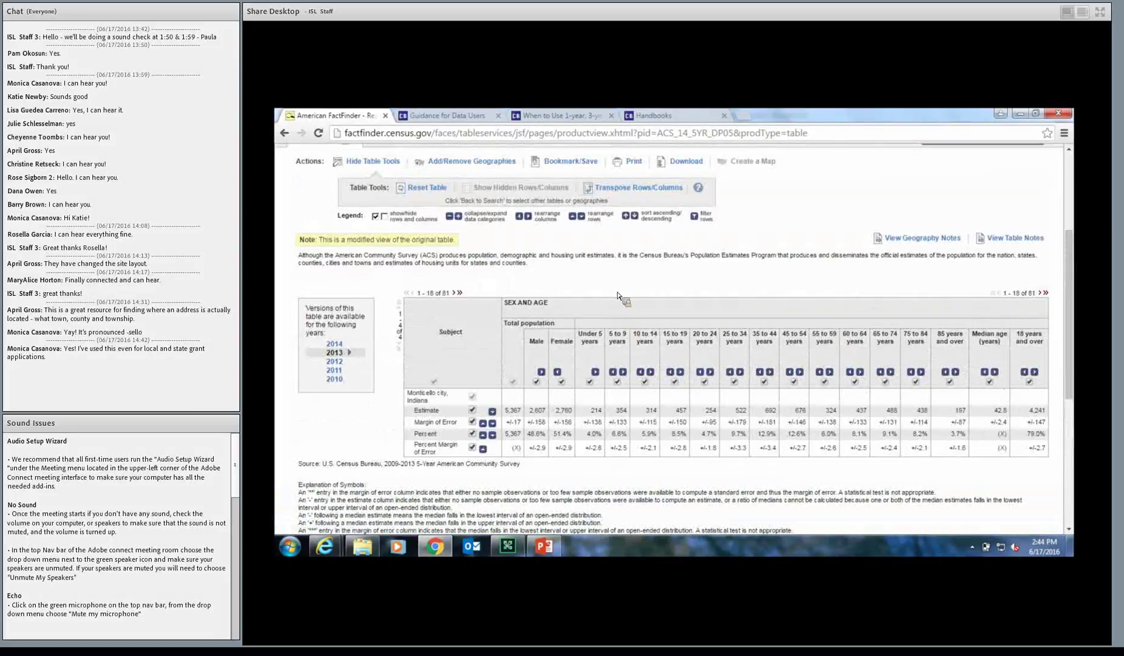
{"action": "left_click", "coordinate": [620, 190]}
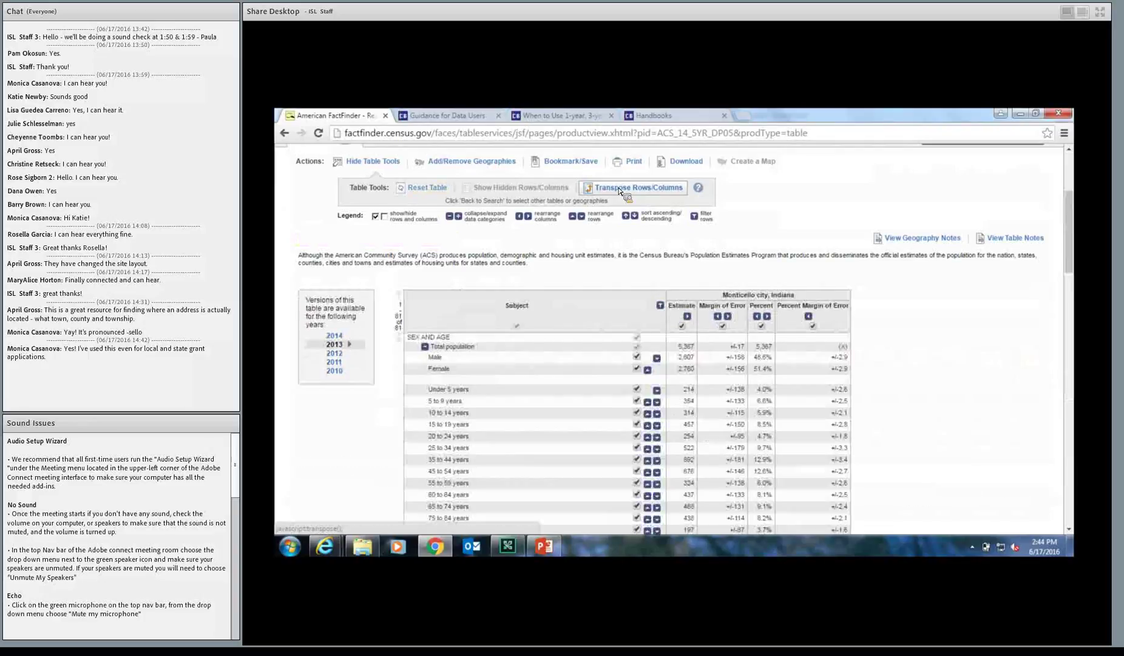
{"action": "scroll", "coordinate": [966, 400], "scroll_direction": "down", "scroll_amount": 3}
{"action": "scroll", "coordinate": [958, 408], "scroll_direction": "up", "scroll_amount": 5}
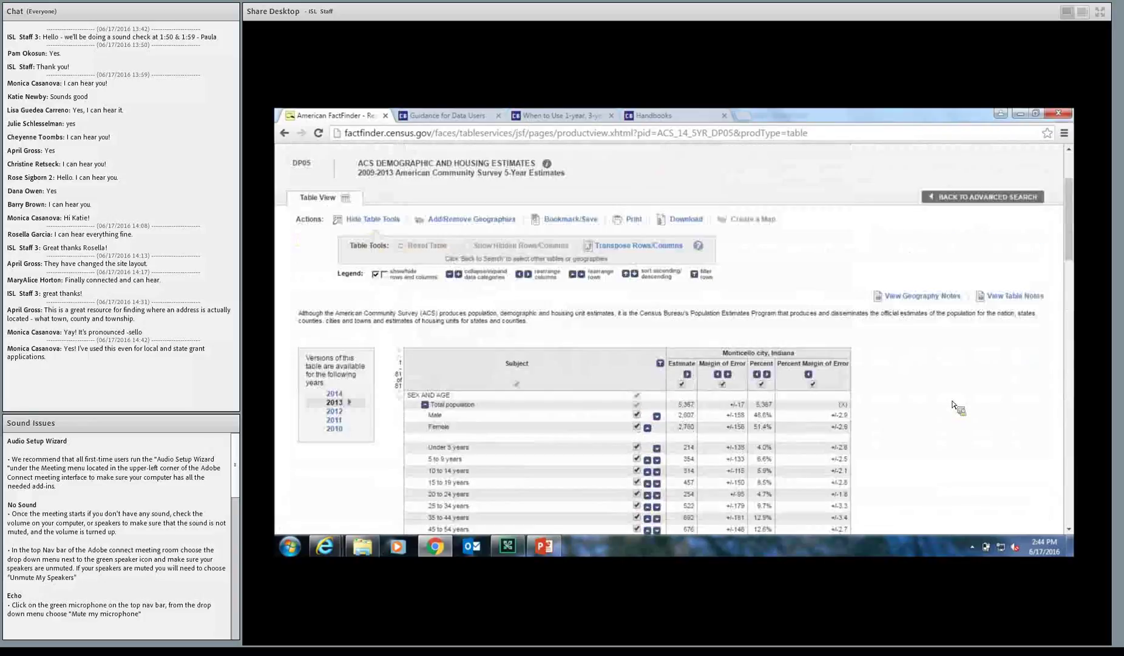
Transpose the rows and columns of the 2013 table again and look over the wide layout.
{"action": "left_click", "coordinate": [627, 363]}
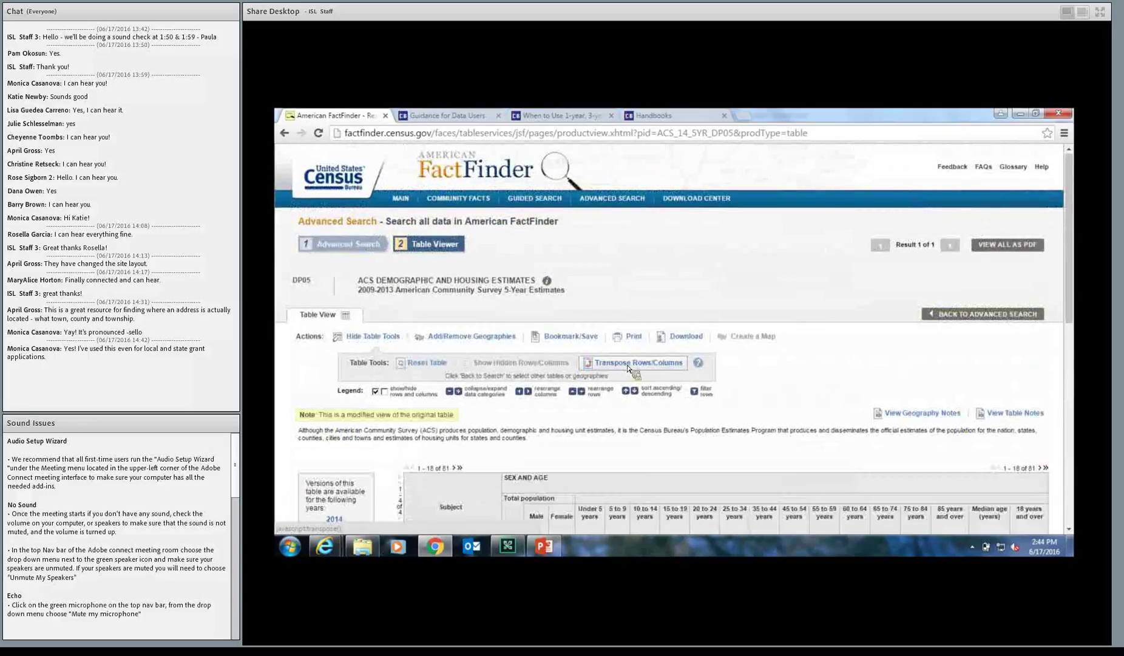
{"action": "scroll", "coordinate": [723, 438], "scroll_direction": "down", "scroll_amount": 4}
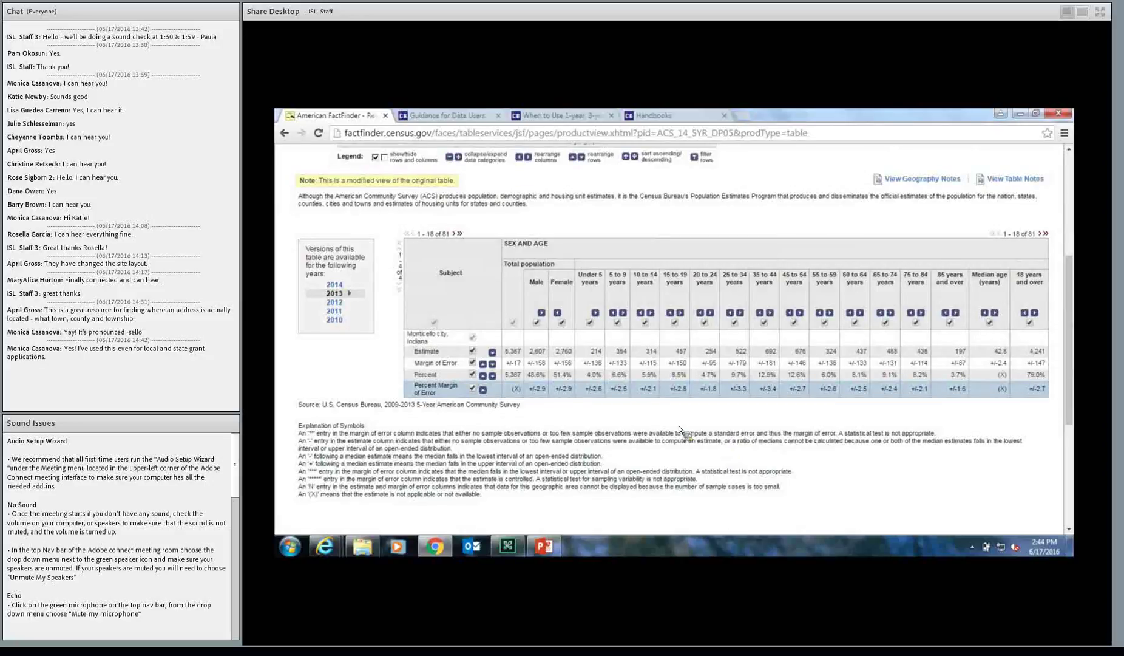
{"action": "scroll", "coordinate": [565, 400], "scroll_direction": "up", "scroll_amount": 1}
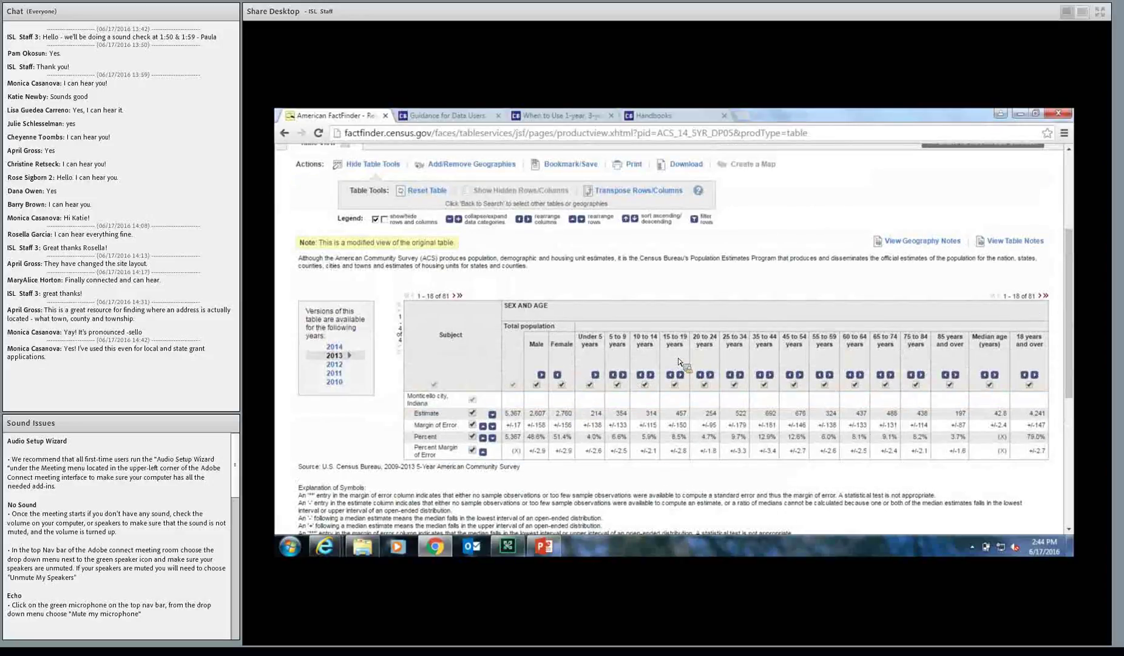
{"action": "scroll", "coordinate": [680, 363], "scroll_direction": "up", "scroll_amount": 2}
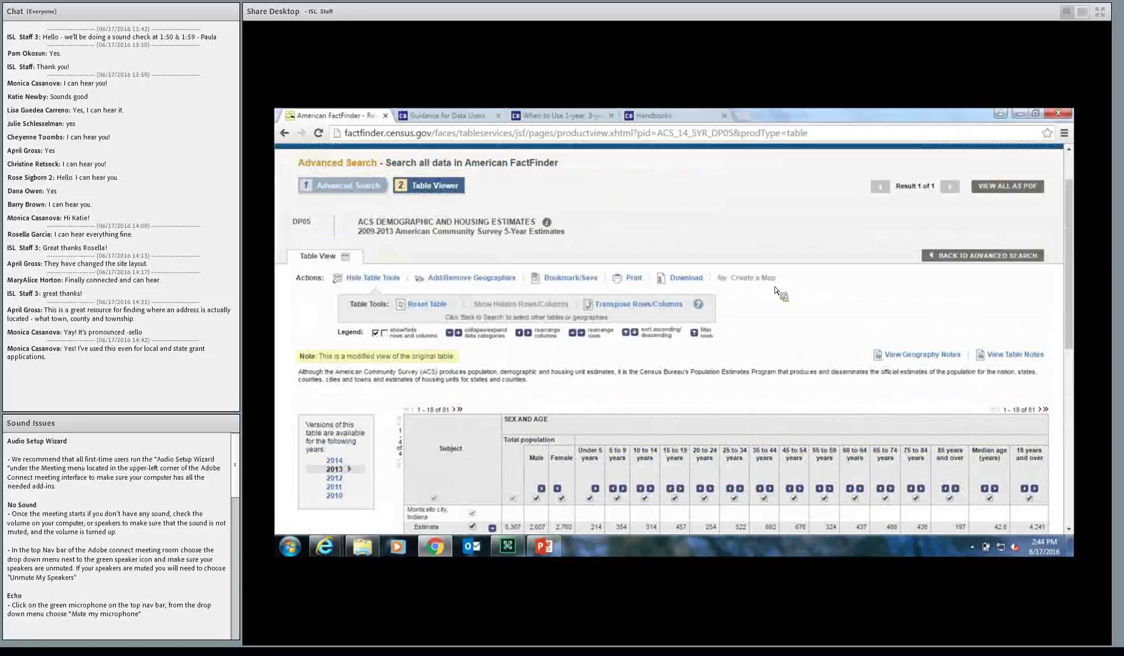
Try to download the transposed table in Microsoft Excel (.xls) format and deal with the browser's pop-up block for the FactFinder site.
{"action": "left_click", "coordinate": [683, 280]}
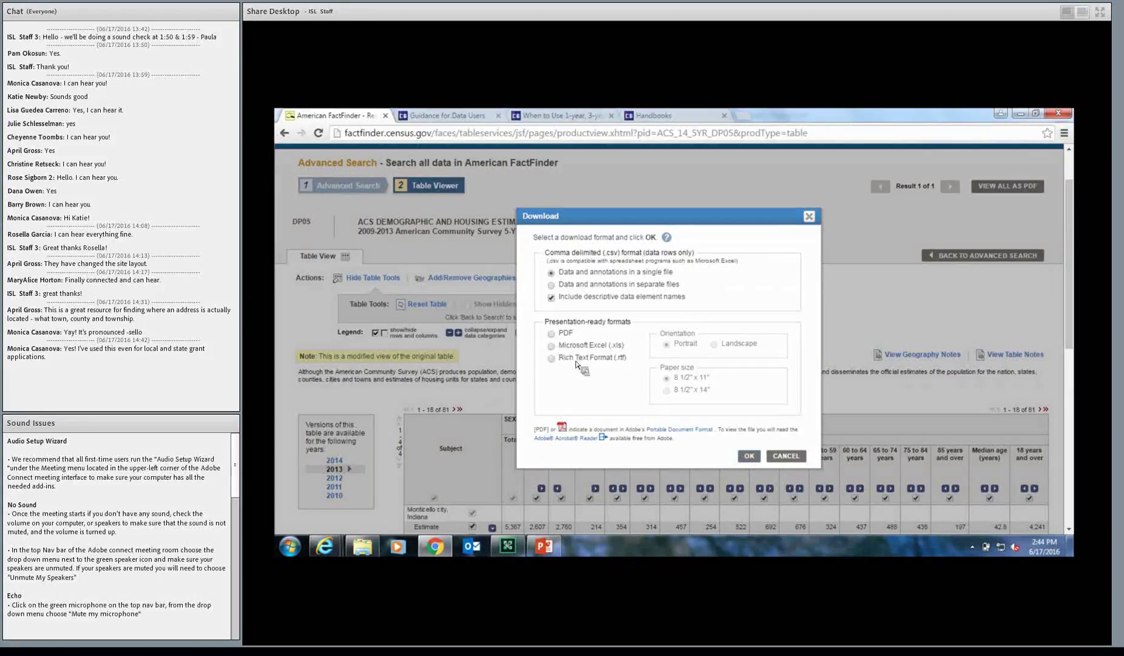
{"action": "left_click", "coordinate": [551, 345]}
{"action": "left_click", "coordinate": [750, 456]}
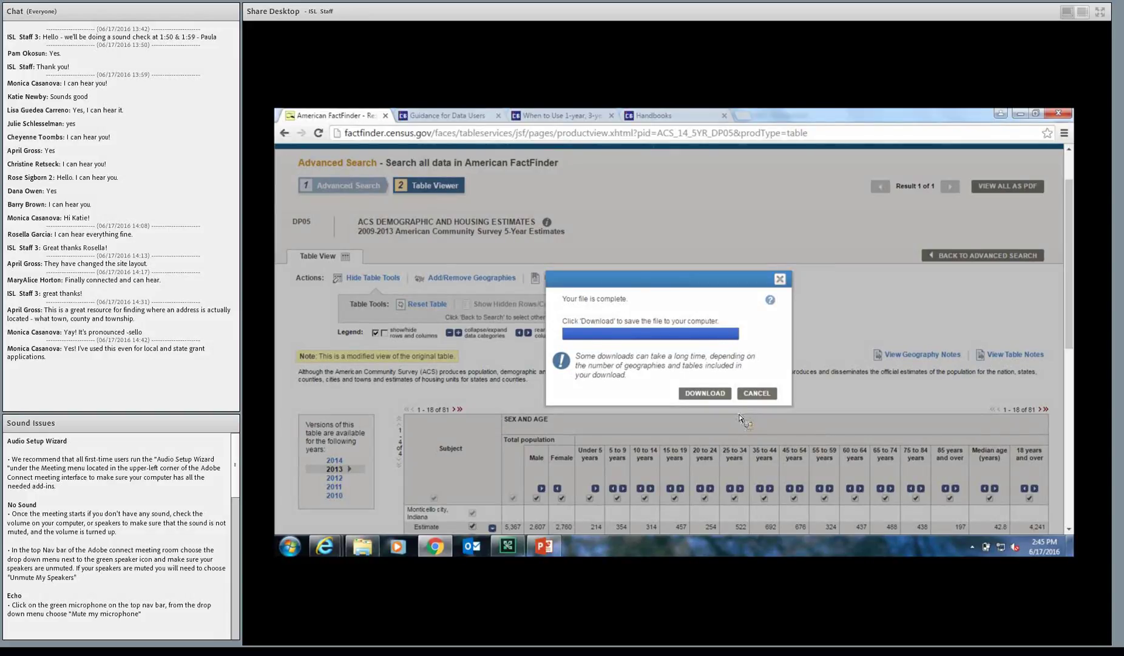
{"action": "left_click", "coordinate": [705, 394]}
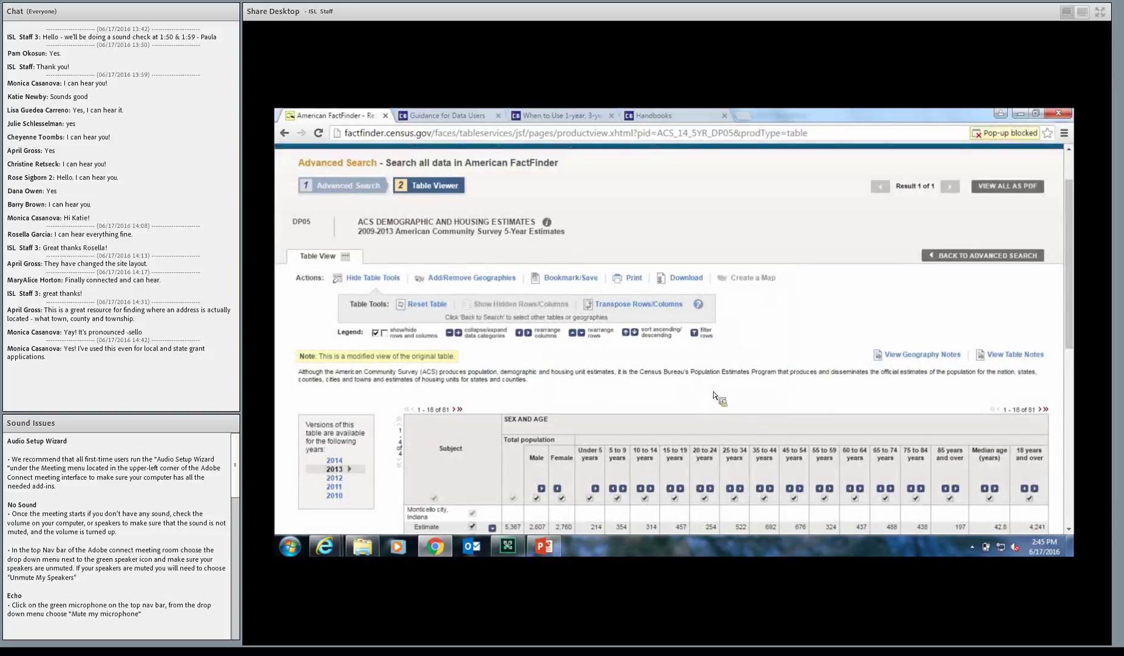
{"action": "left_click", "coordinate": [994, 135]}
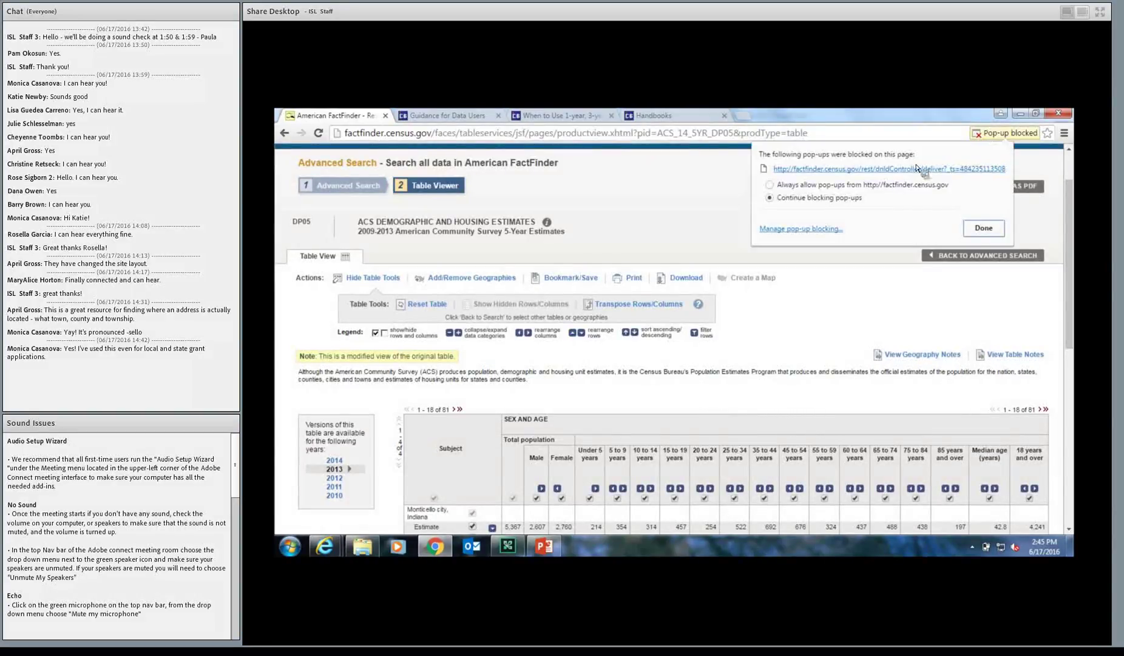
{"action": "left_click", "coordinate": [978, 229]}
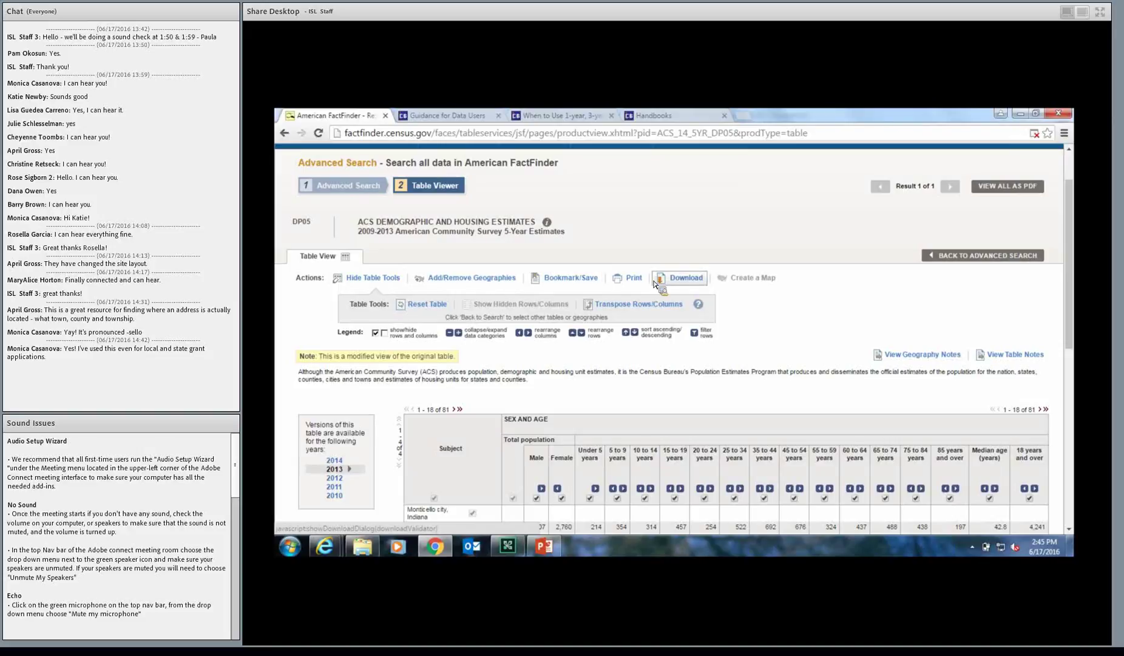
{"action": "left_click", "coordinate": [674, 279]}
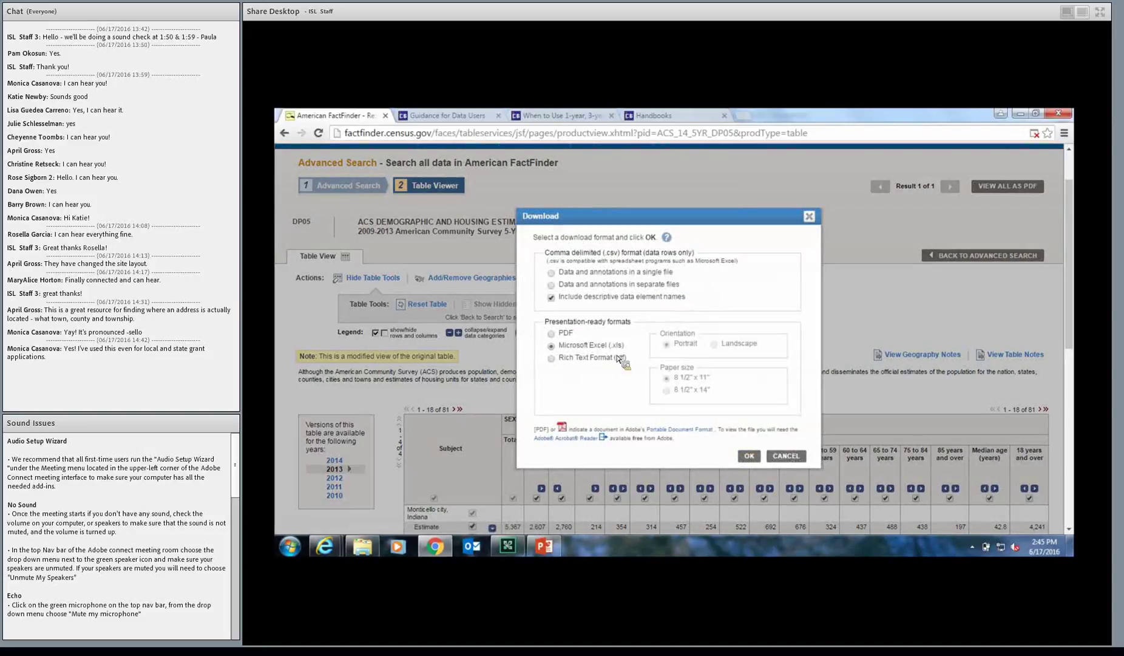
{"action": "left_click", "coordinate": [751, 456]}
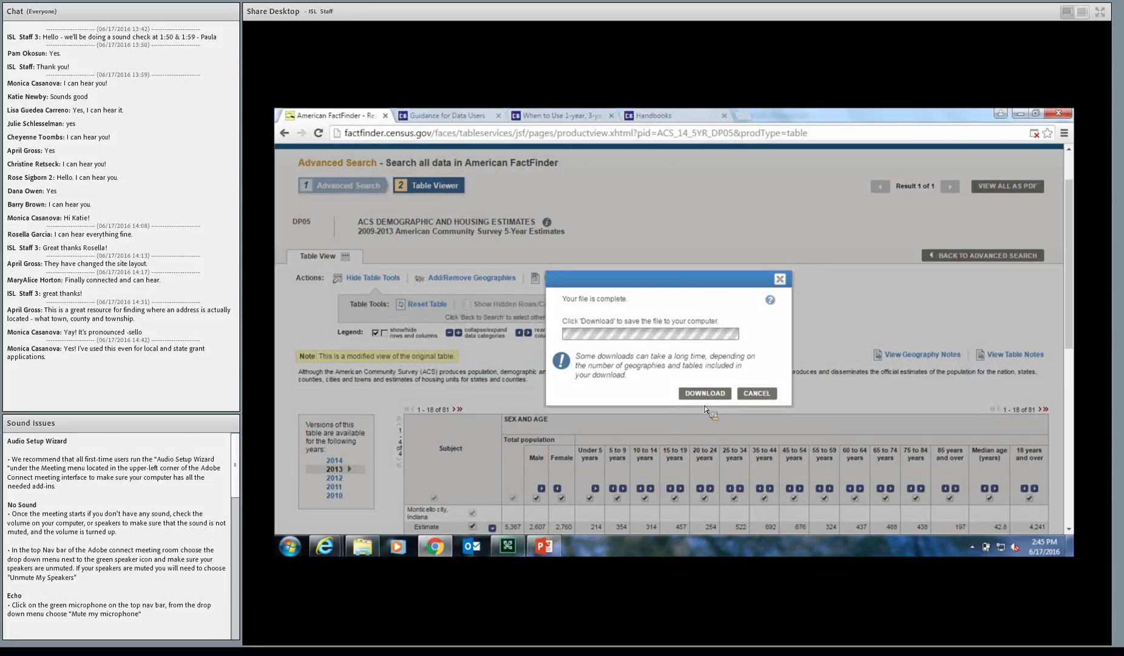
{"action": "left_click", "coordinate": [764, 397]}
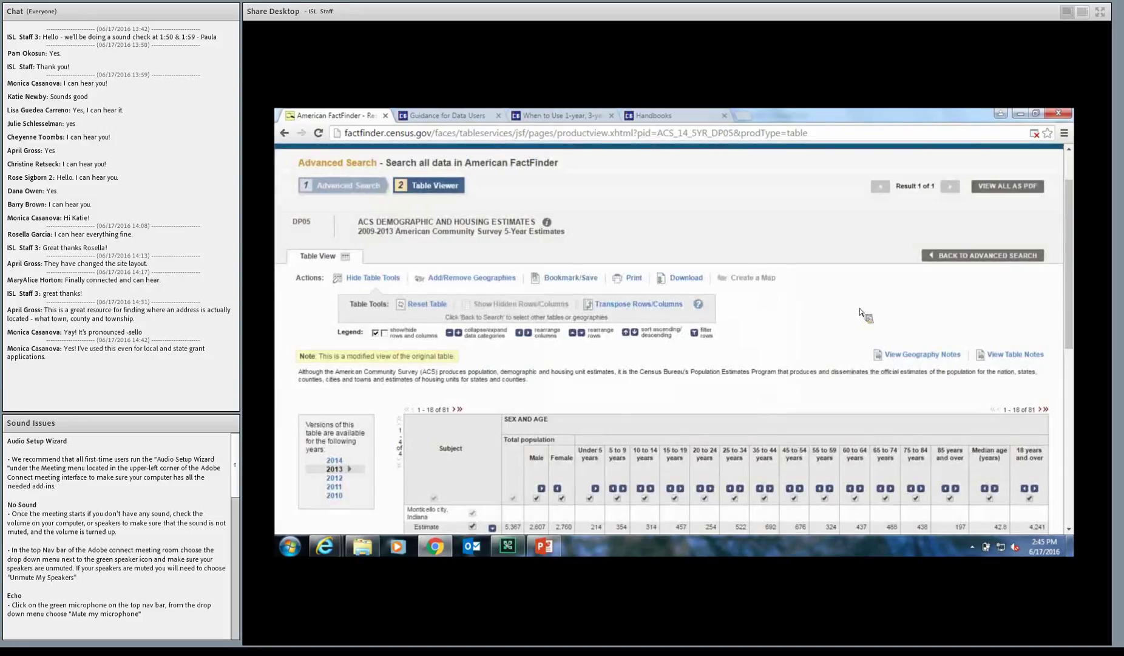
Download the transposed 2013 table in Microsoft Excel (.xls) format and open the workbook.
{"action": "left_click", "coordinate": [689, 292]}
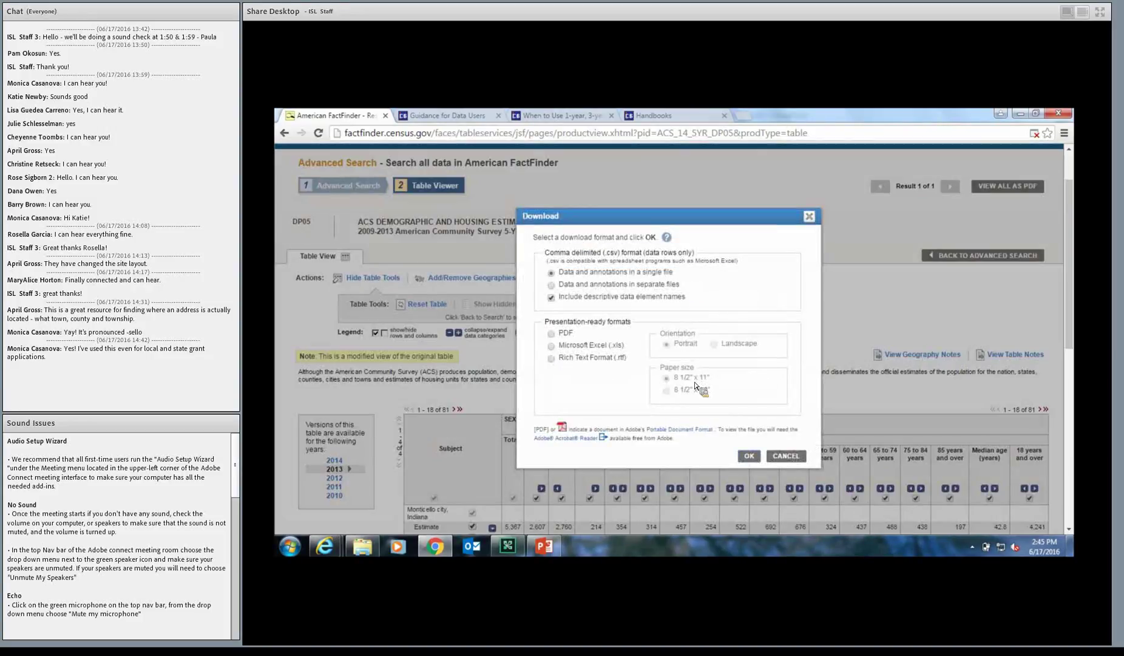
{"action": "left_click", "coordinate": [749, 456]}
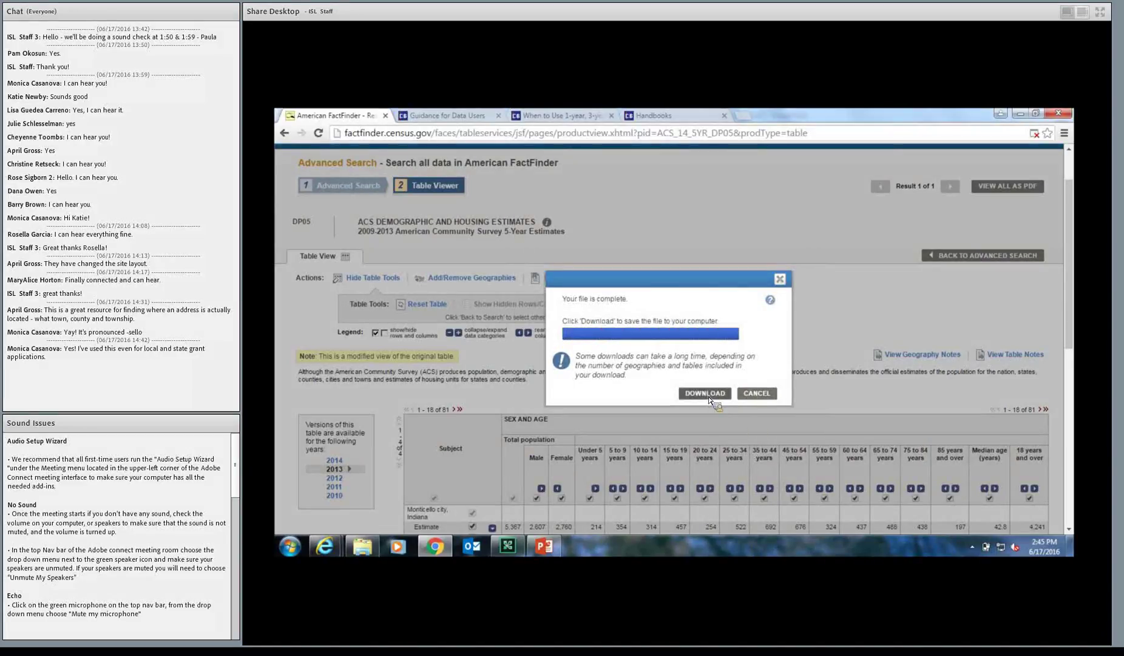
{"action": "left_click", "coordinate": [705, 393]}
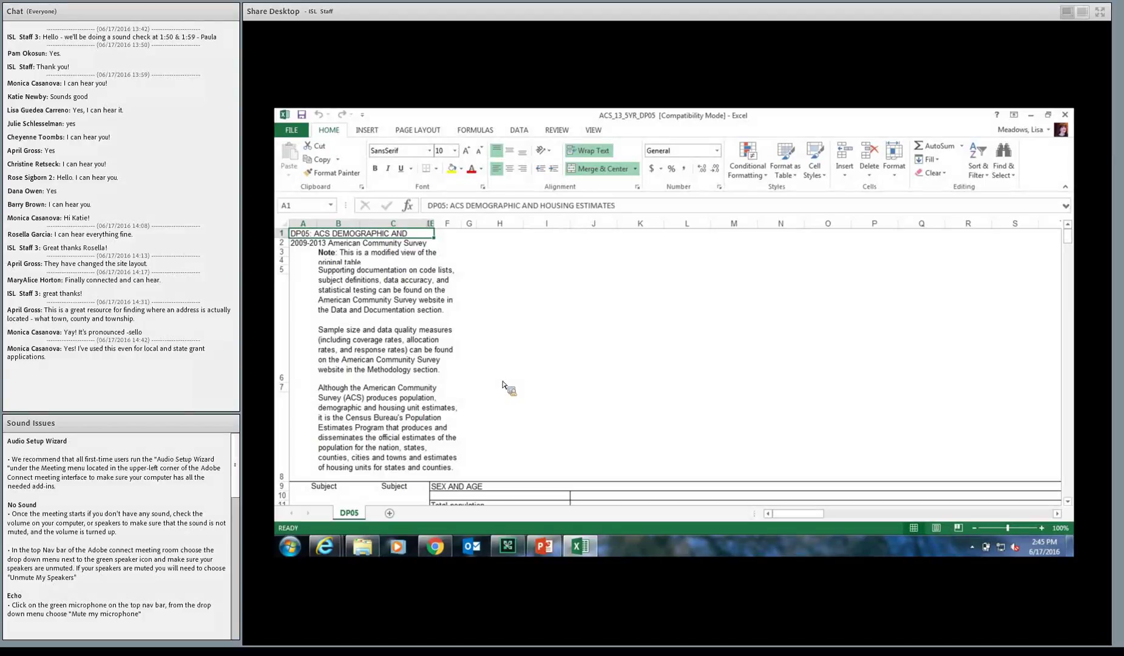
Examine the Monticello sex and age figures and notes in the downloaded DP05 worksheet, and close the workbook.
{"action": "scroll", "coordinate": [508, 380], "scroll_direction": "down", "scroll_amount": 2}
{"action": "scroll", "coordinate": [509, 379], "scroll_direction": "down", "scroll_amount": 1}
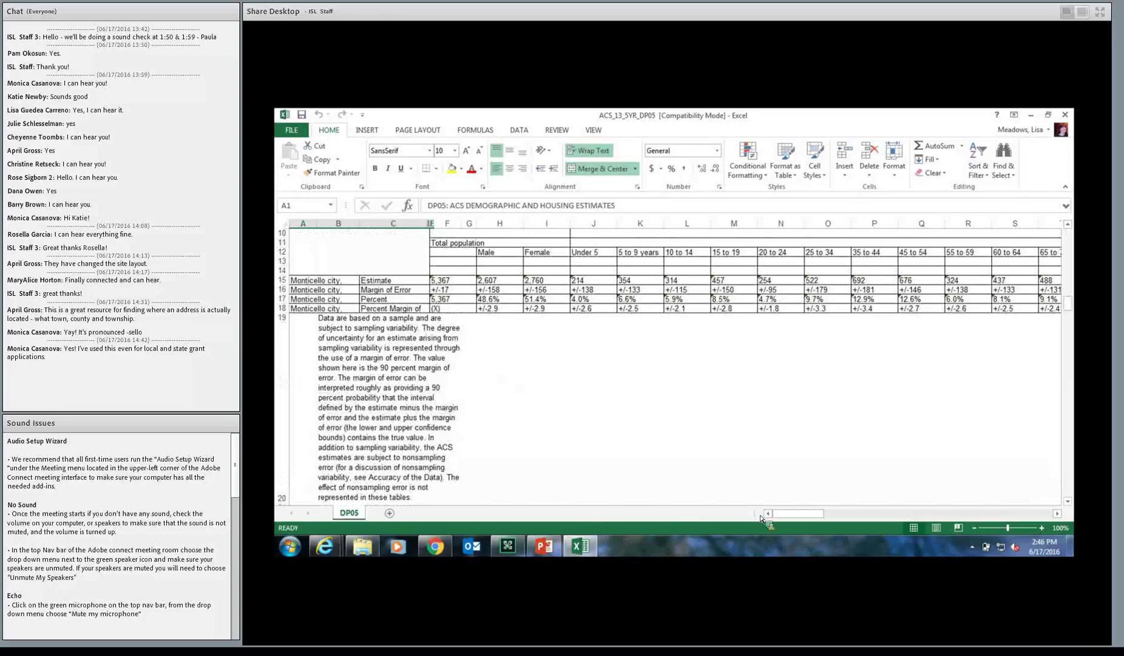
{"action": "scroll", "coordinate": [721, 460], "scroll_direction": "up", "scroll_amount": 1}
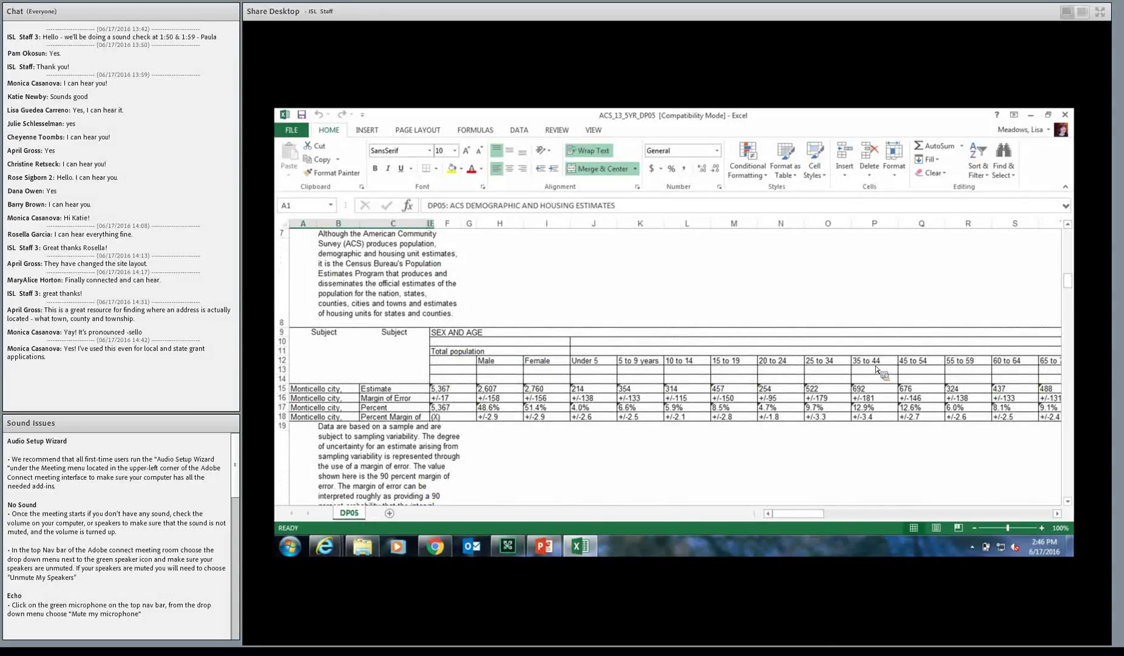
{"action": "scroll", "coordinate": [567, 484], "scroll_direction": "down", "scroll_amount": 1}
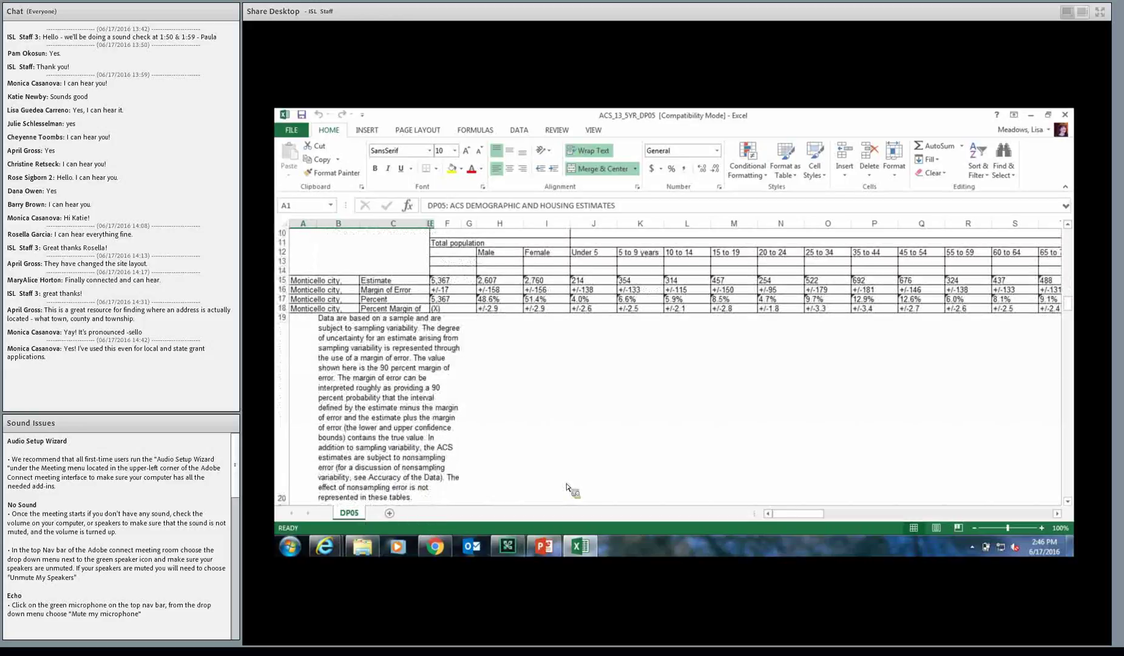
{"action": "scroll", "coordinate": [567, 487], "scroll_direction": "up", "scroll_amount": 1}
{"action": "left_click_drag", "start_coordinate": [811, 514], "coordinate": [762, 519]}
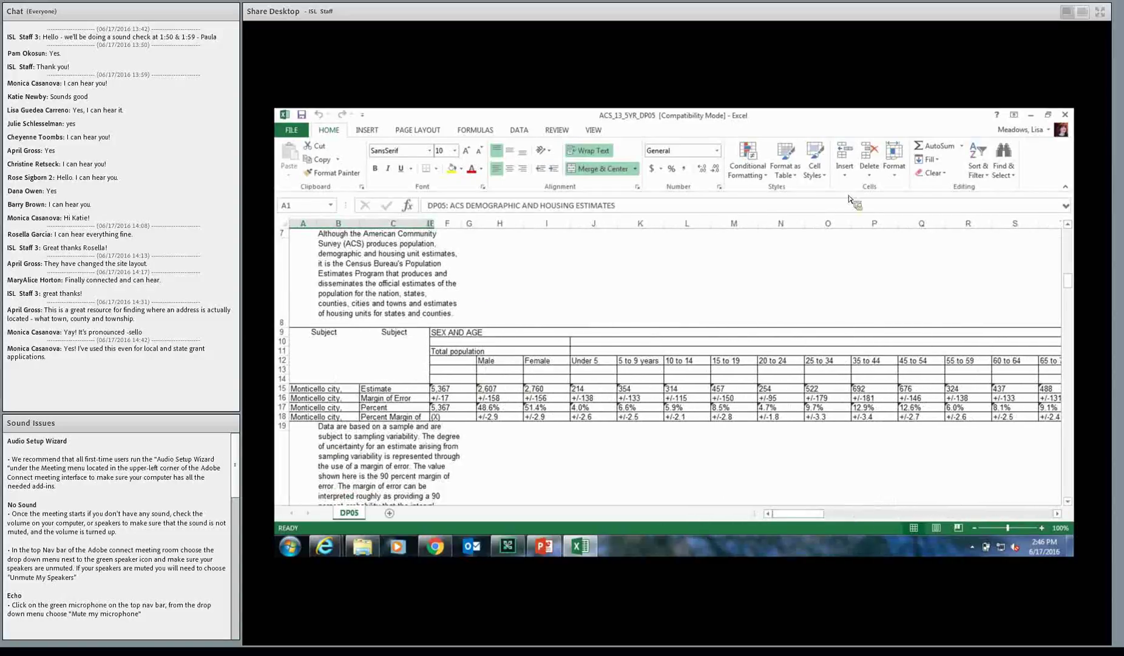
{"action": "left_click", "coordinate": [1066, 116]}
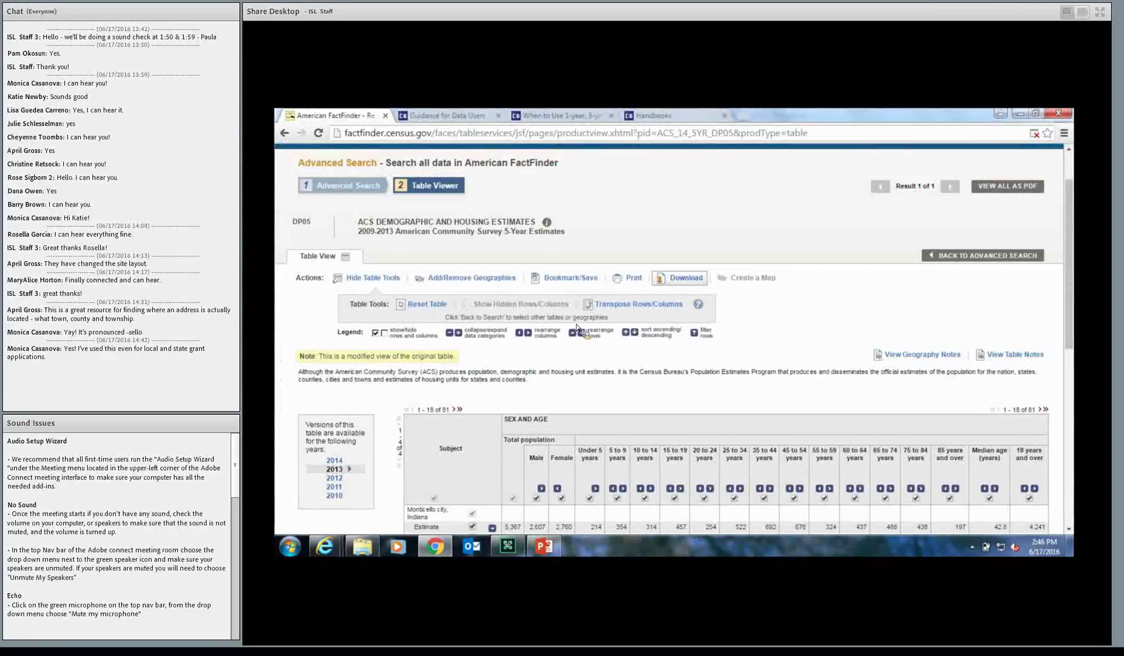
Download the transposed 2013 table as a PDF and open the file.
{"action": "left_click", "coordinate": [677, 278]}
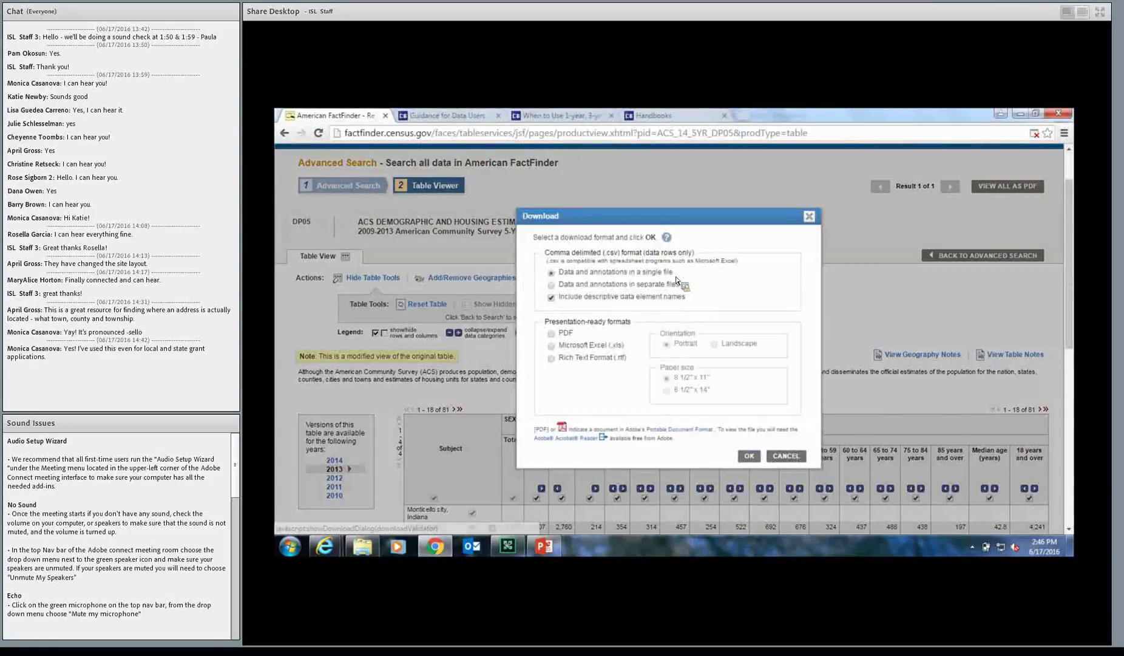
{"action": "left_click", "coordinate": [551, 332]}
{"action": "left_click", "coordinate": [748, 455]}
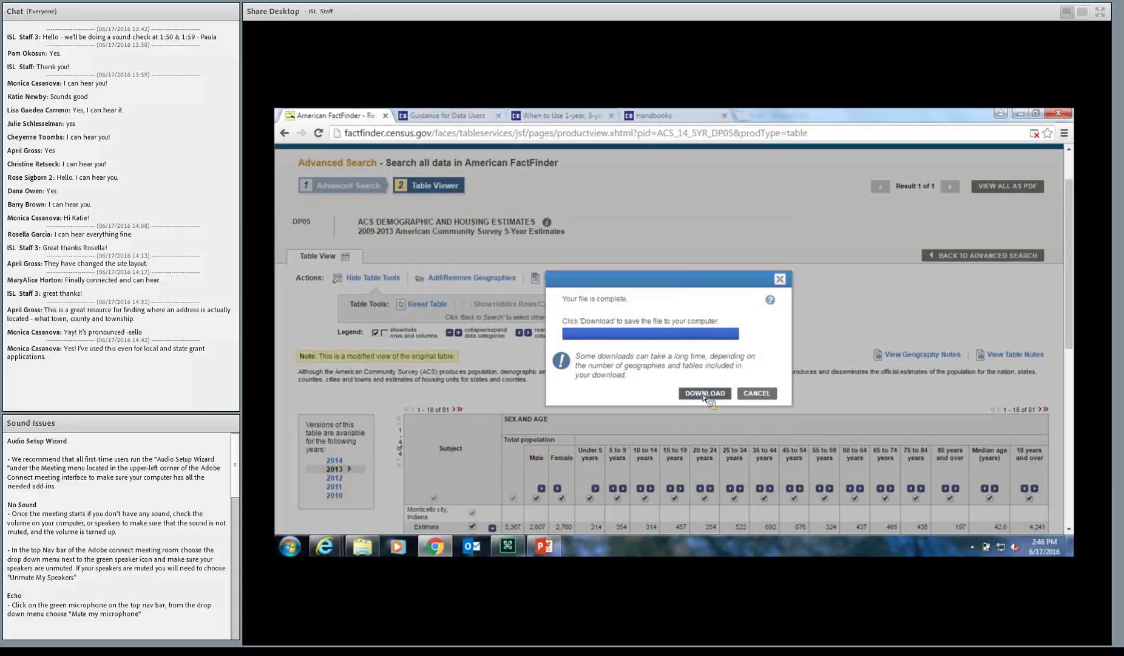
{"action": "left_click", "coordinate": [705, 393]}
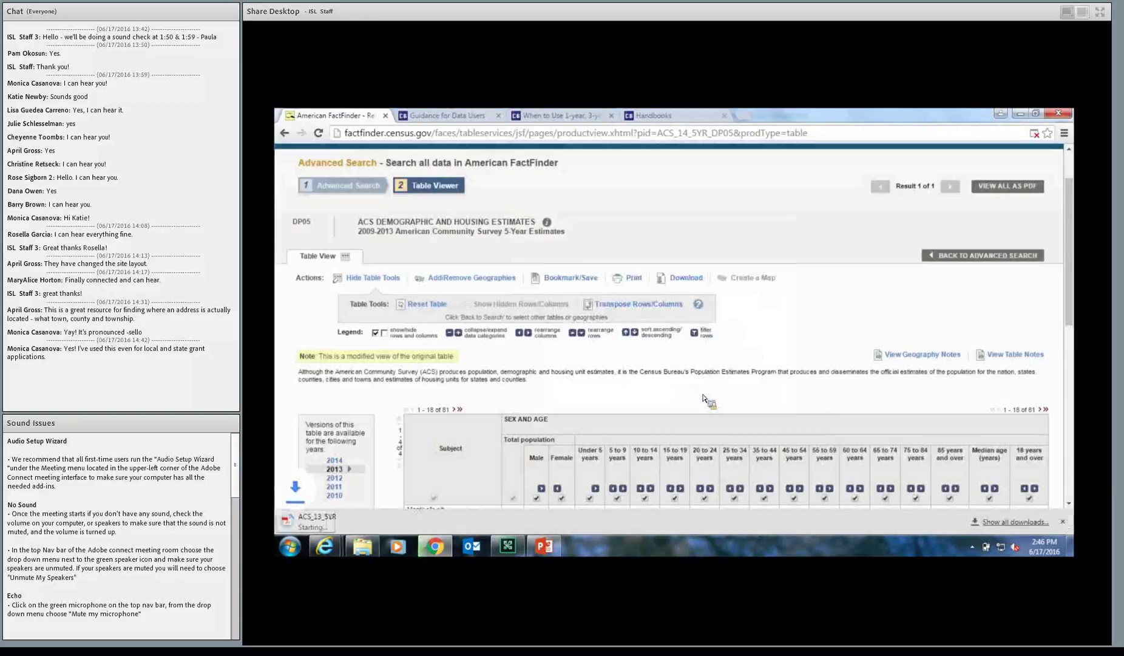
{"action": "left_click", "coordinate": [332, 522]}
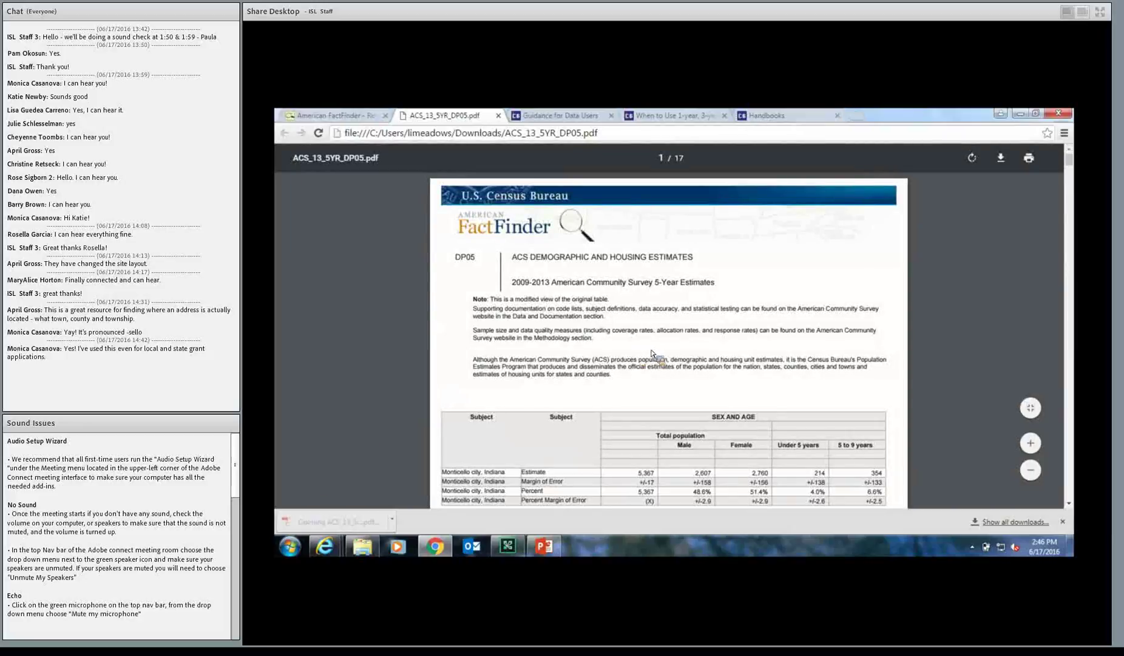
Examine how the transposed sex and age table is split across the first pages of the PDF.
{"action": "scroll", "coordinate": [728, 326], "scroll_direction": "down", "scroll_amount": 1}
{"action": "scroll", "coordinate": [728, 326], "scroll_direction": "up", "scroll_amount": 1}
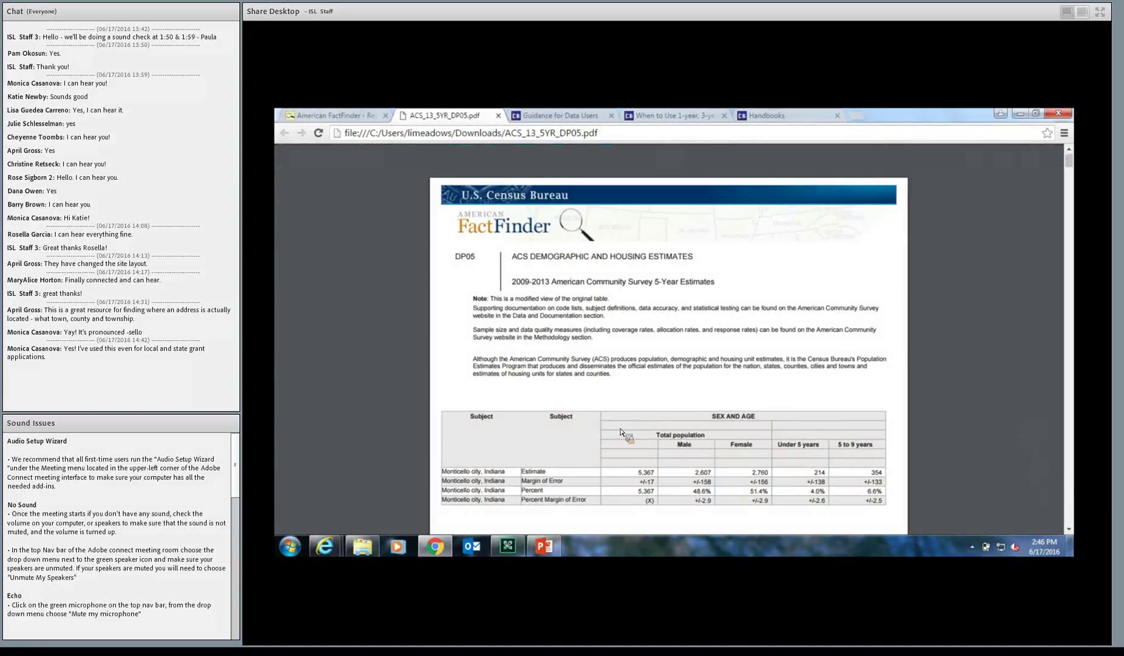
{"action": "scroll", "coordinate": [621, 432], "scroll_direction": "down", "scroll_amount": 3}
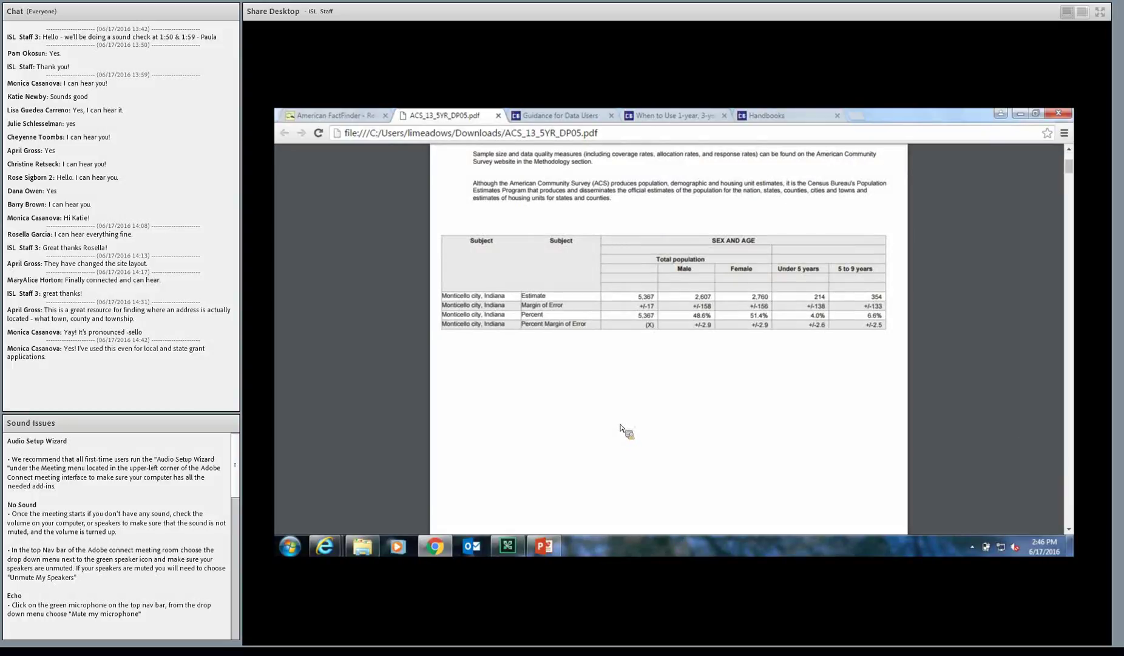
{"action": "scroll", "coordinate": [620, 428], "scroll_direction": "down", "scroll_amount": 10}
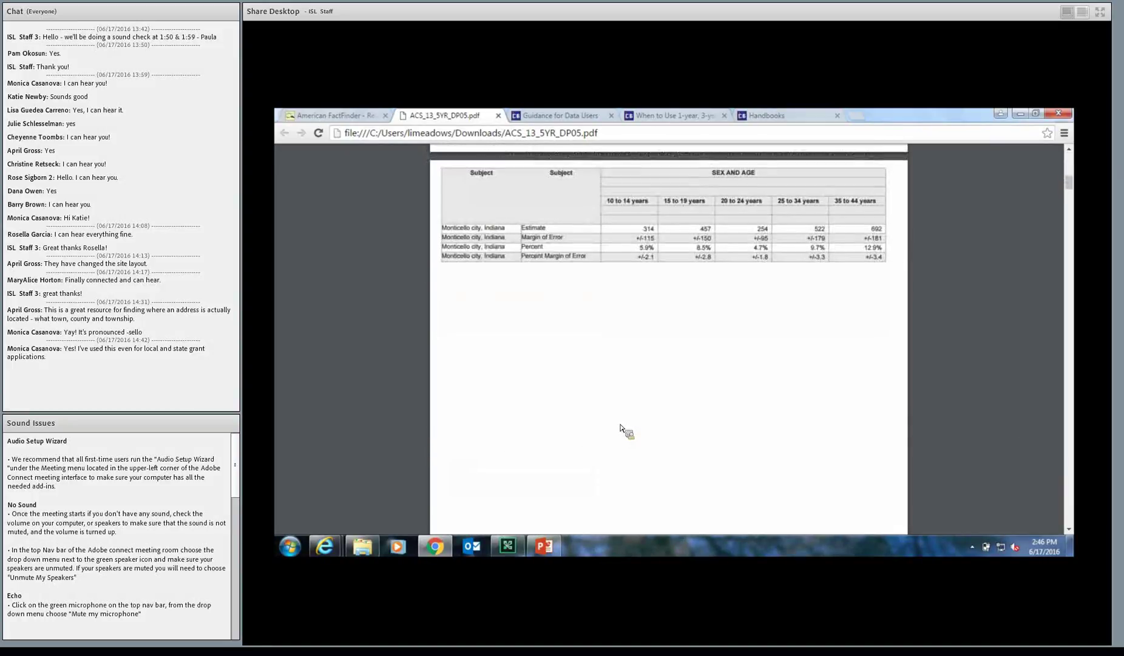
{"action": "scroll", "coordinate": [620, 428], "scroll_direction": "down", "scroll_amount": 4}
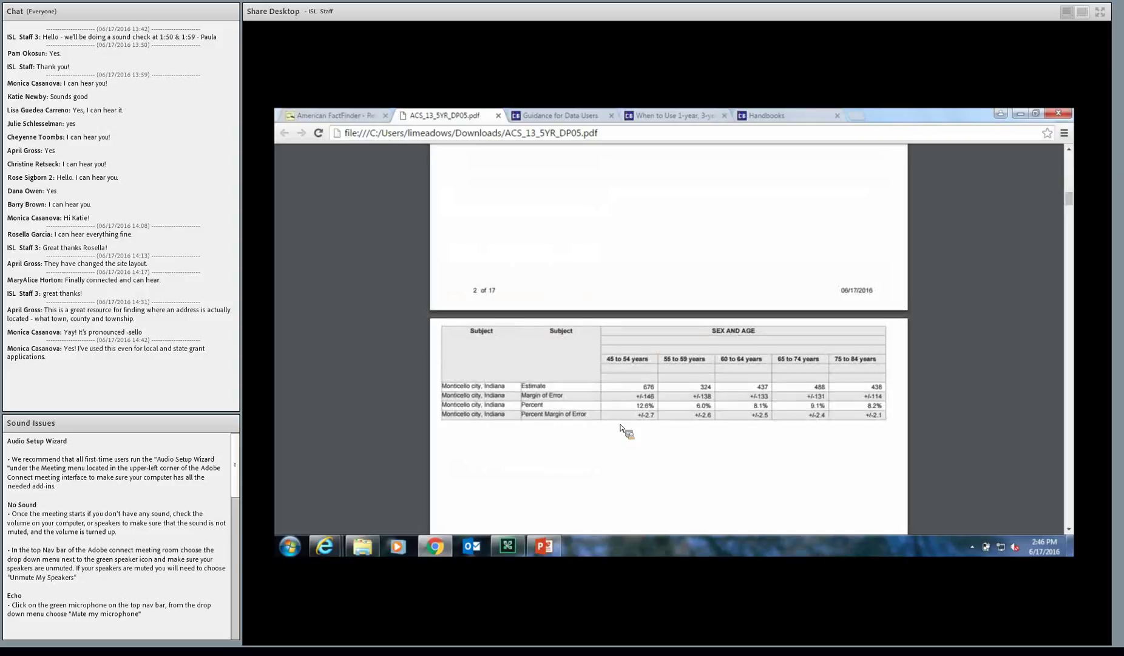
{"action": "scroll", "coordinate": [625, 431], "scroll_direction": "down", "scroll_amount": 7}
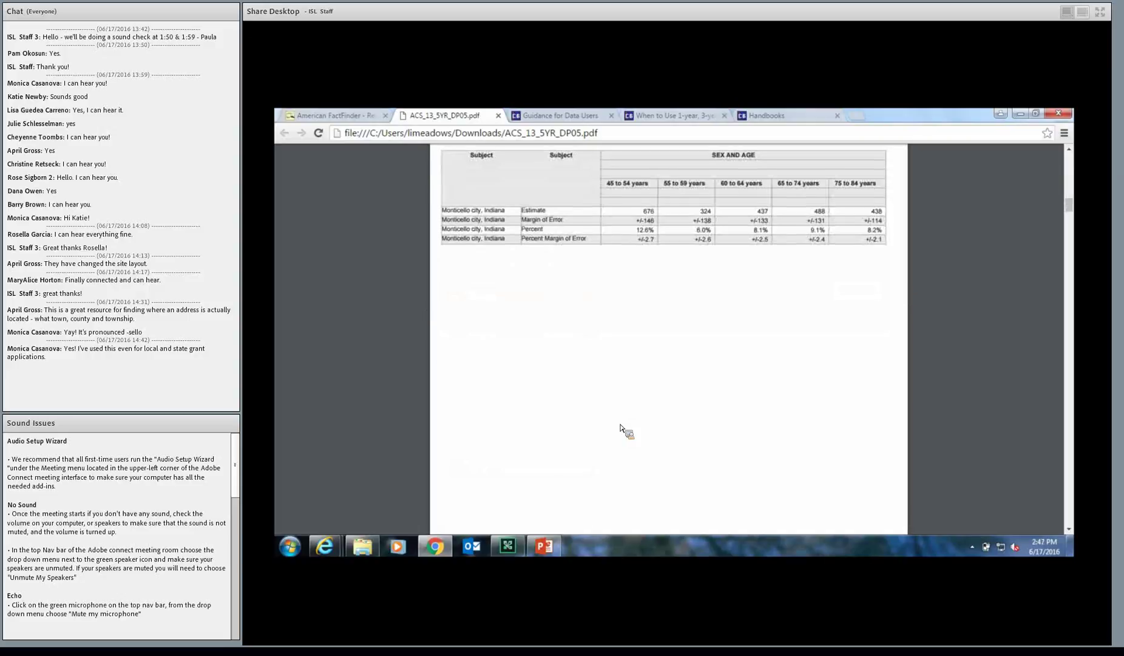
Return to the FactFinder table, restore its original row and column orientation, and download it as a portrait 8 1/2" x 11" PDF.
{"action": "left_click", "coordinate": [313, 116]}
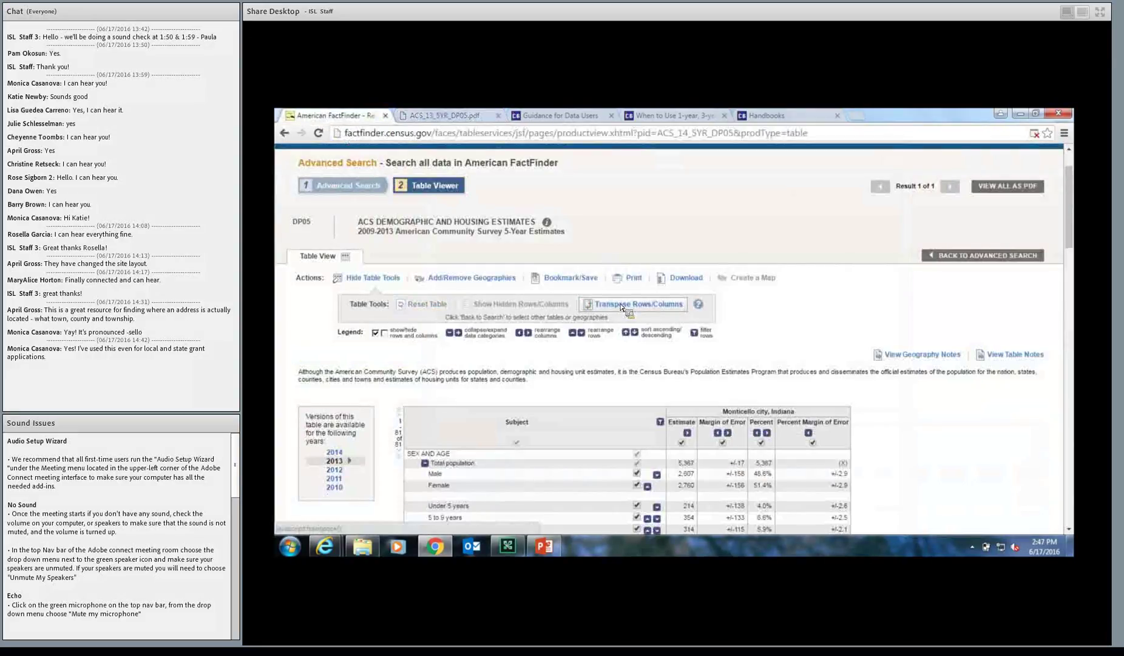
{"action": "left_click", "coordinate": [689, 278]}
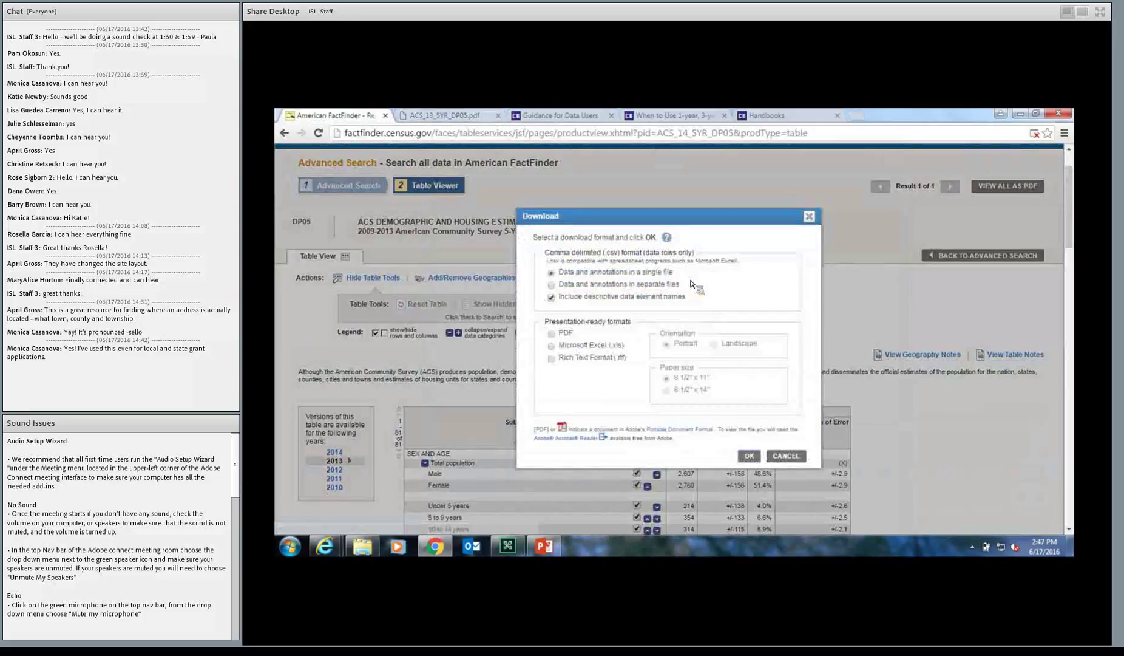
{"action": "left_click", "coordinate": [558, 336]}
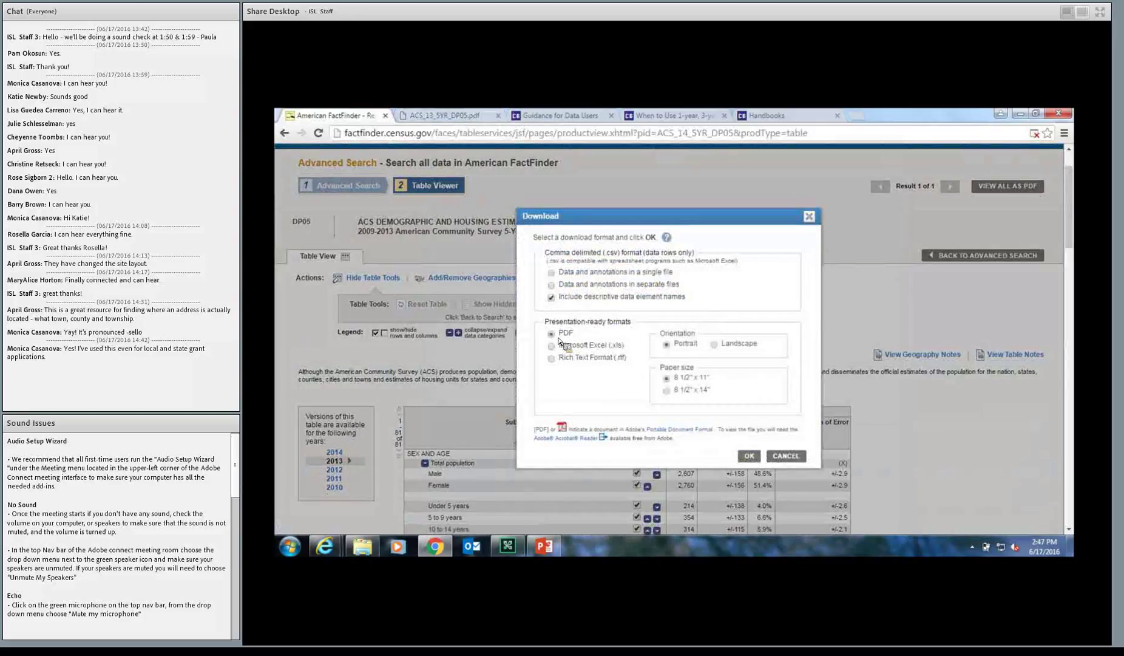
{"action": "left_click", "coordinate": [749, 456]}
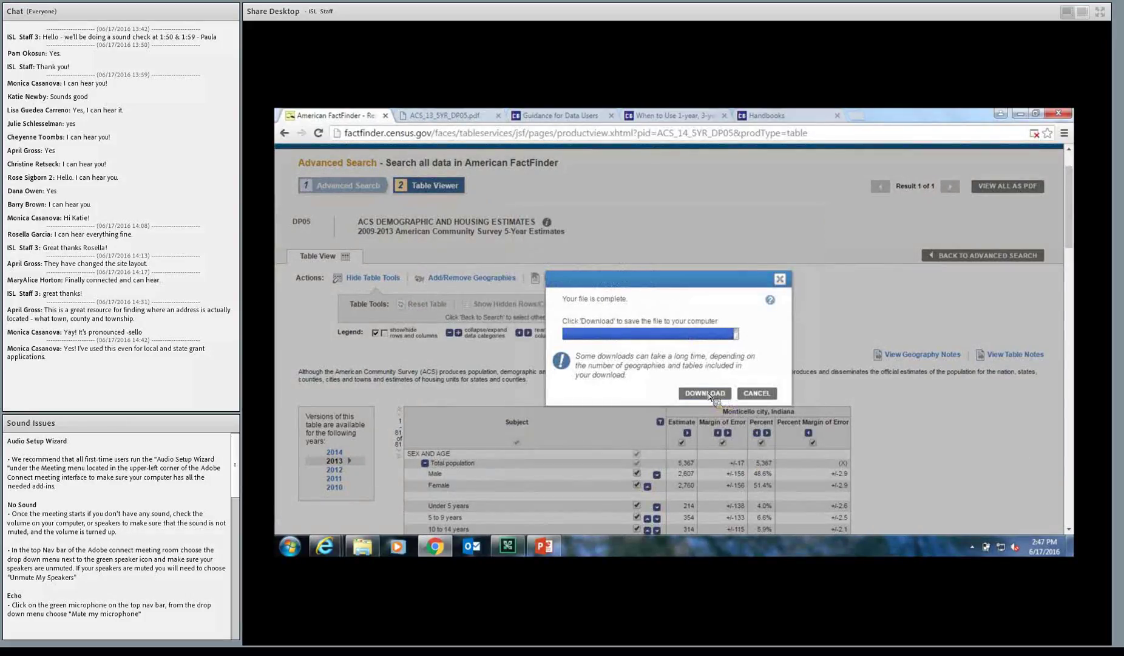
{"action": "left_click", "coordinate": [705, 393]}
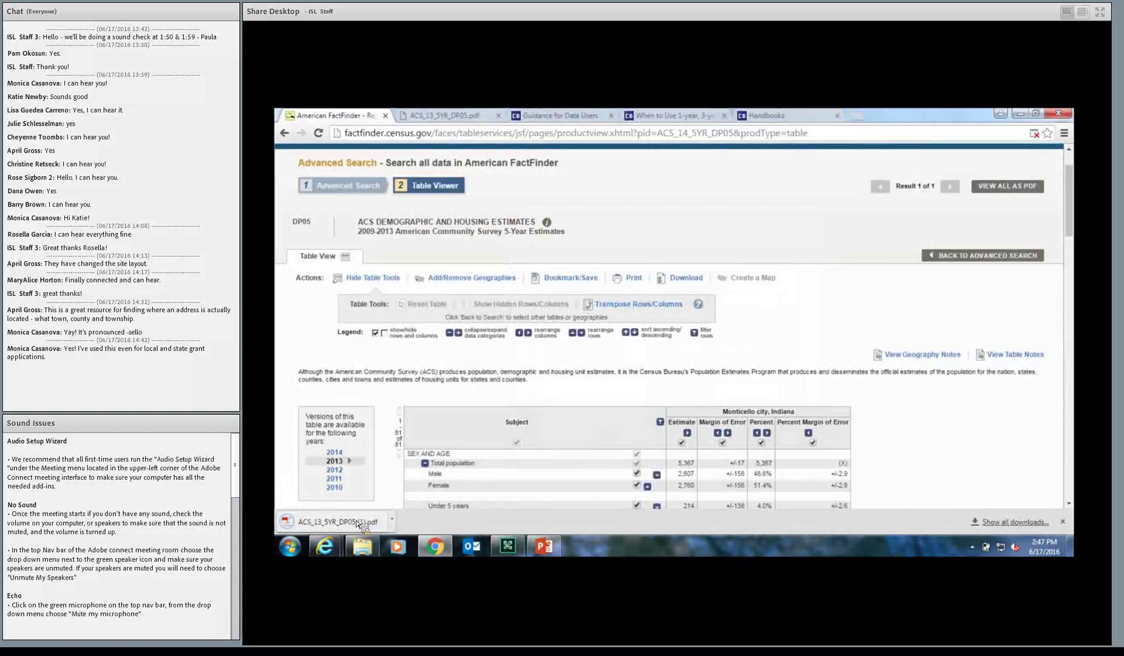